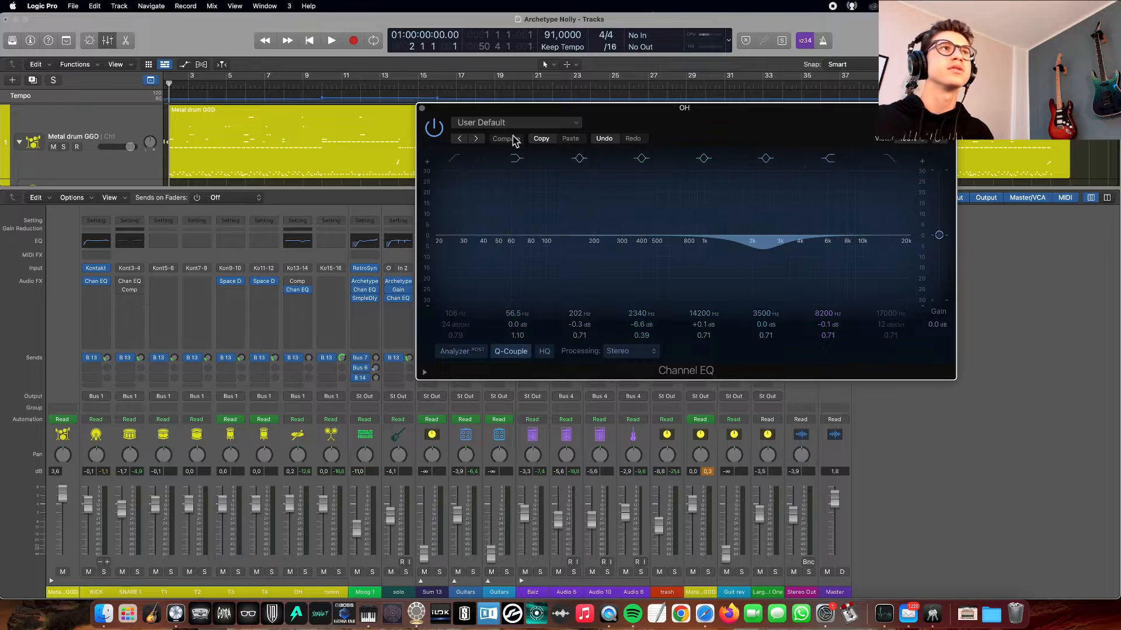
- Close the OH channel's equalizer window, solo the Metal Drum GGD bus and start playback
{"action": "left_click", "coordinate": [422, 108]}
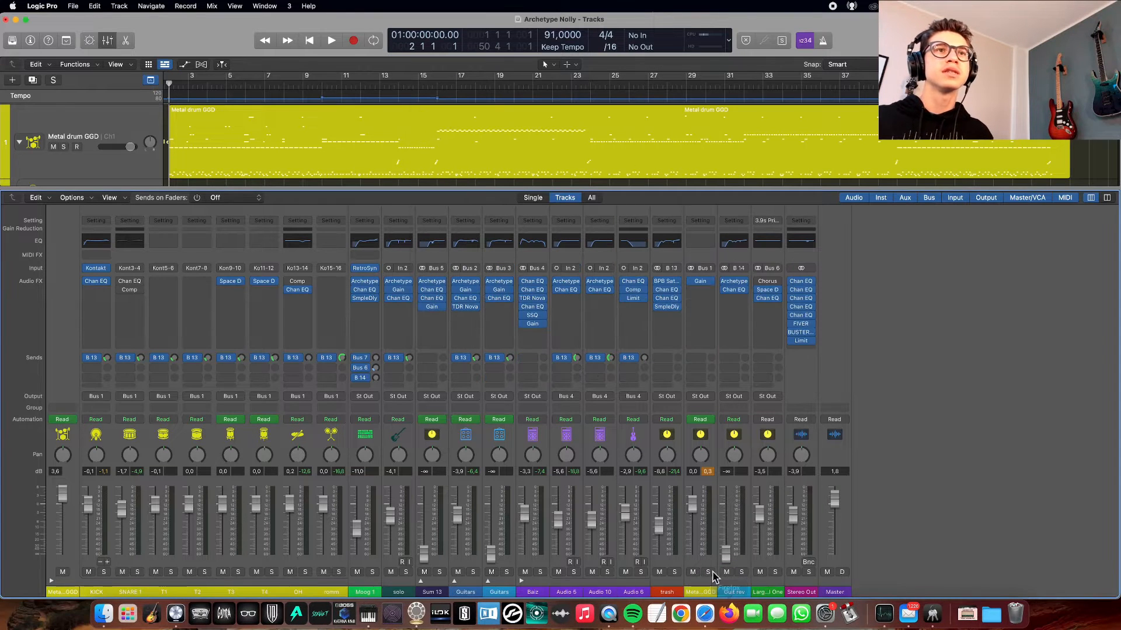
{"action": "left_click", "coordinate": [708, 573]}
{"action": "key", "text": "space"}
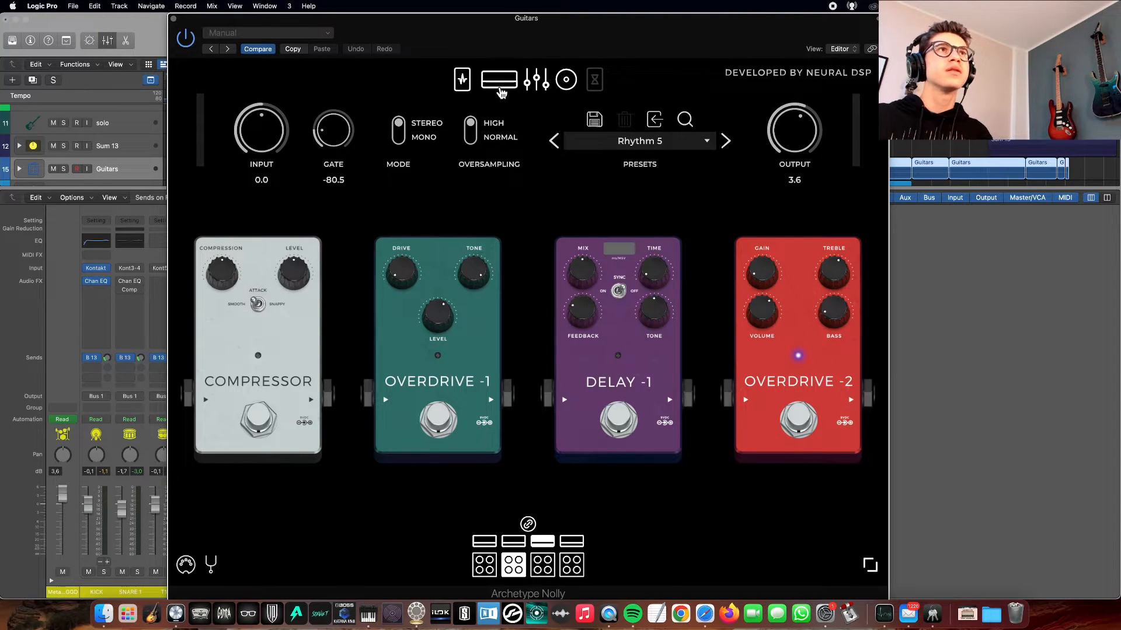
- Inspect the Rhythm 5 amp, cabinet and EQ plug-ins on the Guitars track, and play the soloed guitars from bar 10
{"action": "left_click", "coordinate": [499, 83]}
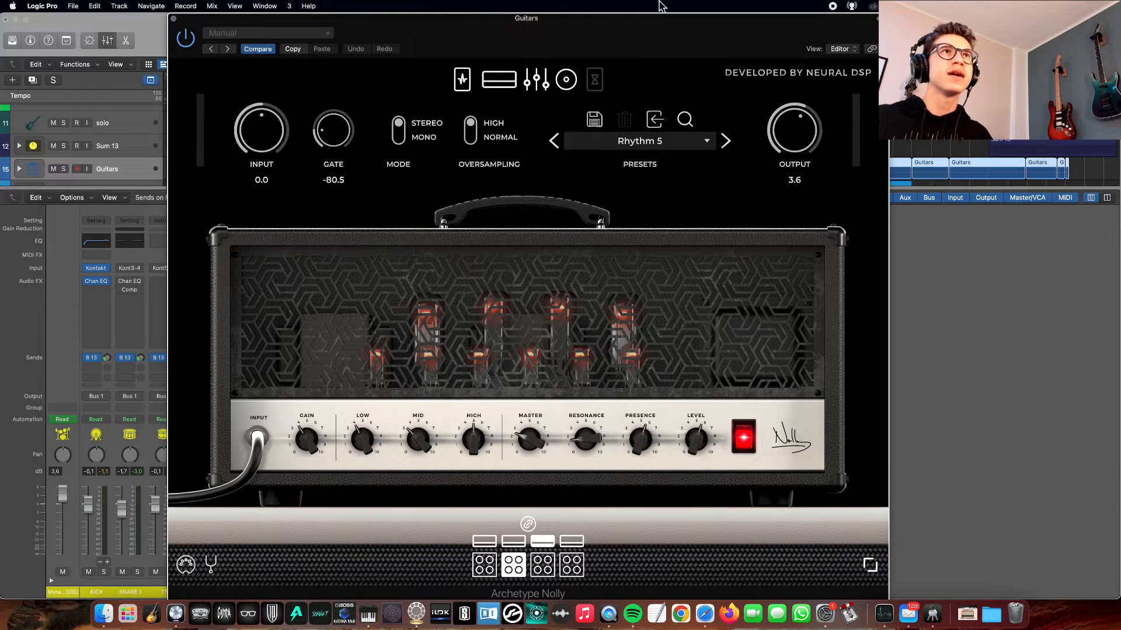
{"action": "left_click", "coordinate": [566, 82]}
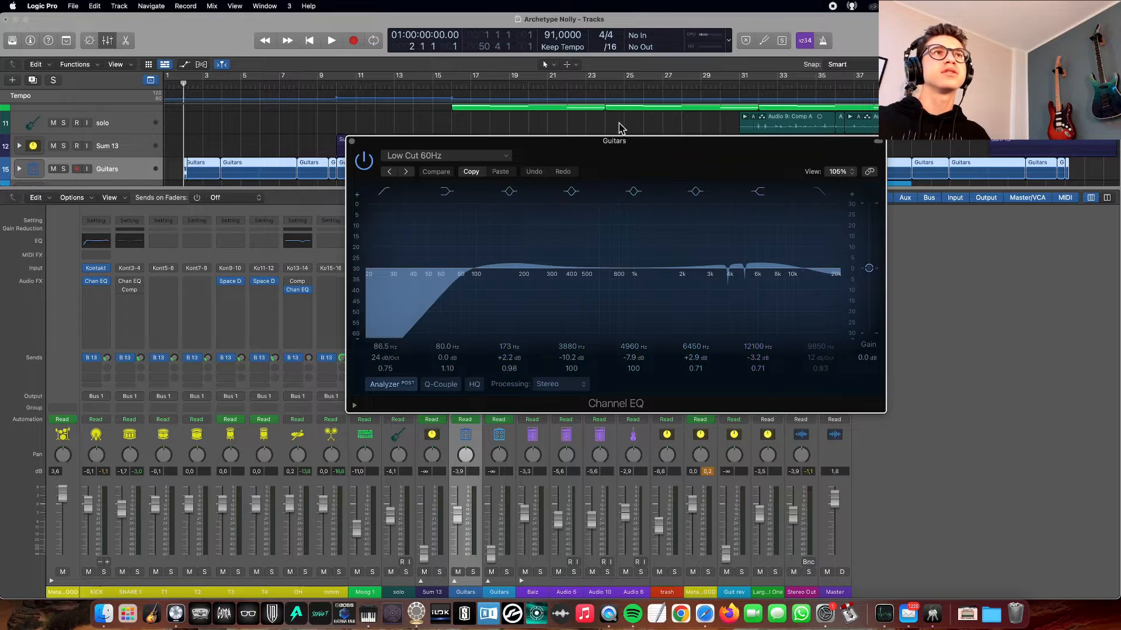
{"action": "left_click_drag", "start_coordinate": [623, 153], "coordinate": [492, 104]}
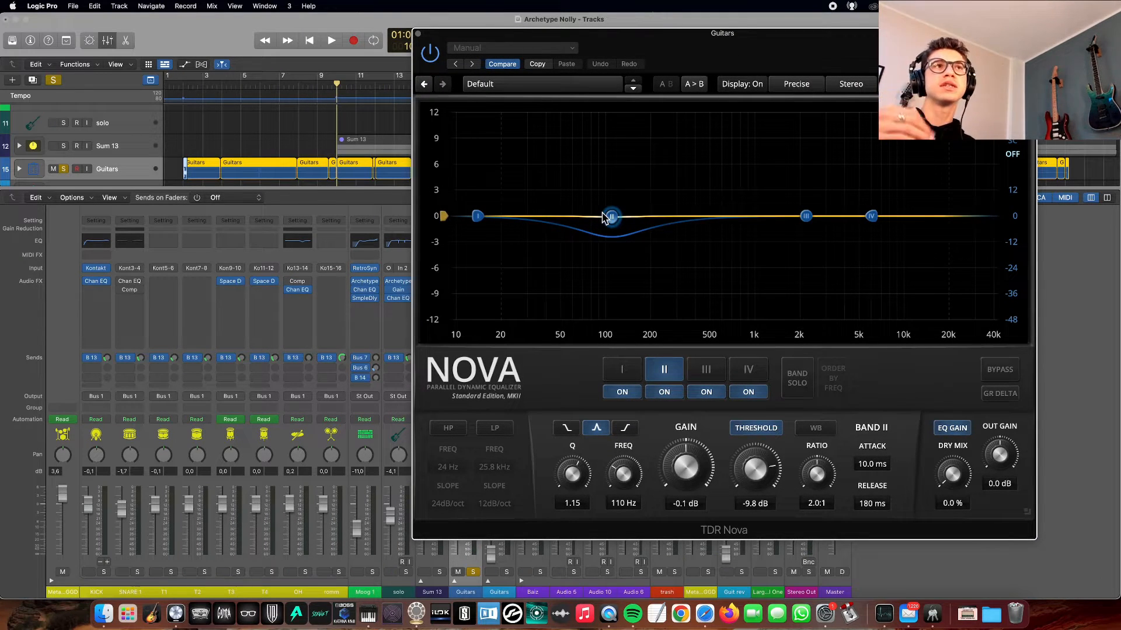
{"action": "key", "text": "space"}
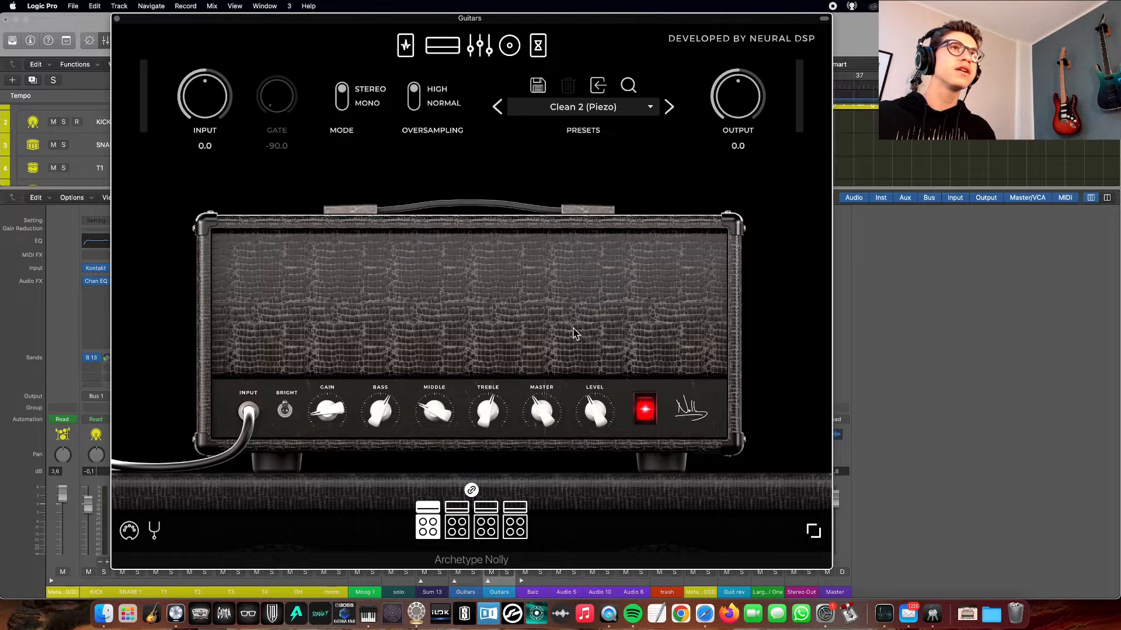
- Inspect the cabinet and post-effects of the Clean 2 (Piezo) preset on the second Guitars track, and play it soloed from bar 16
{"action": "left_click", "coordinate": [510, 46]}
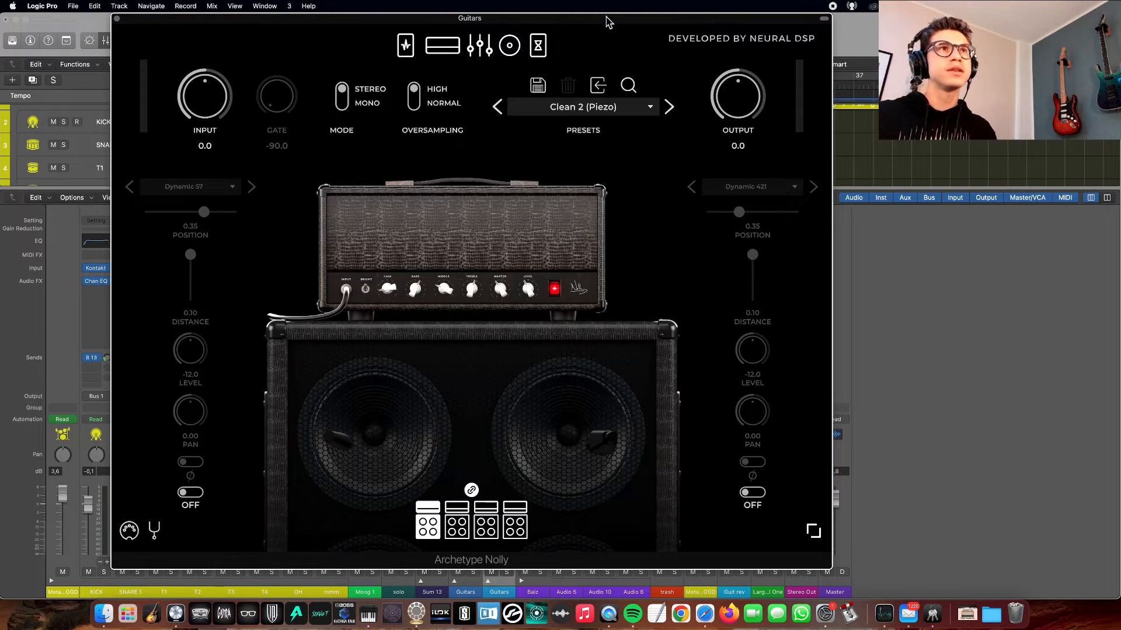
{"action": "left_click", "coordinate": [537, 45]}
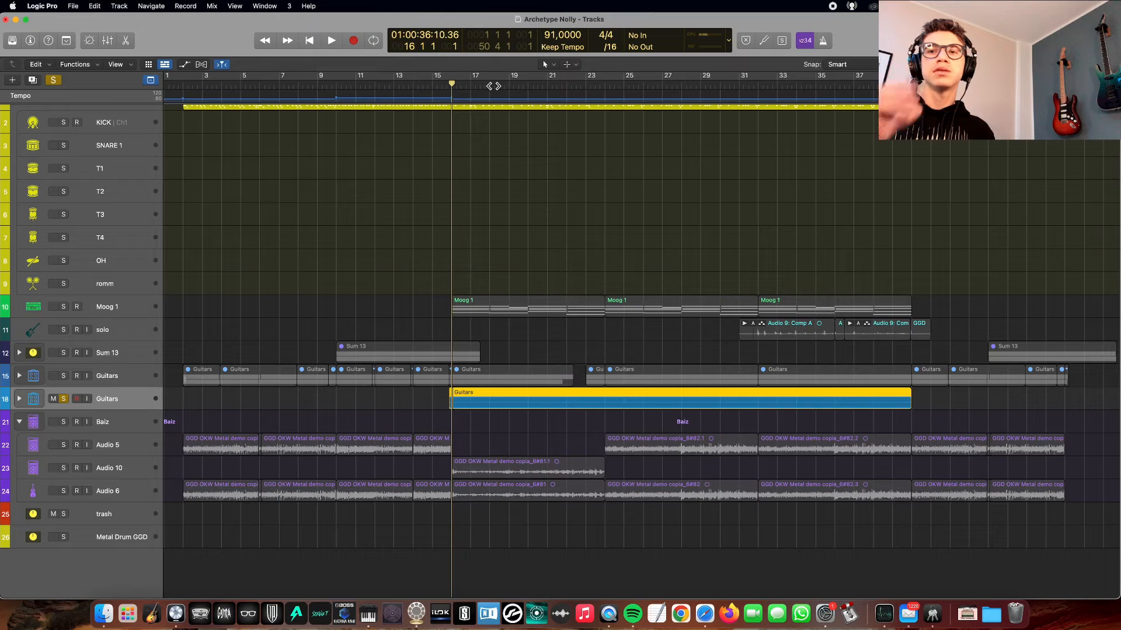
{"action": "key", "text": "space"}
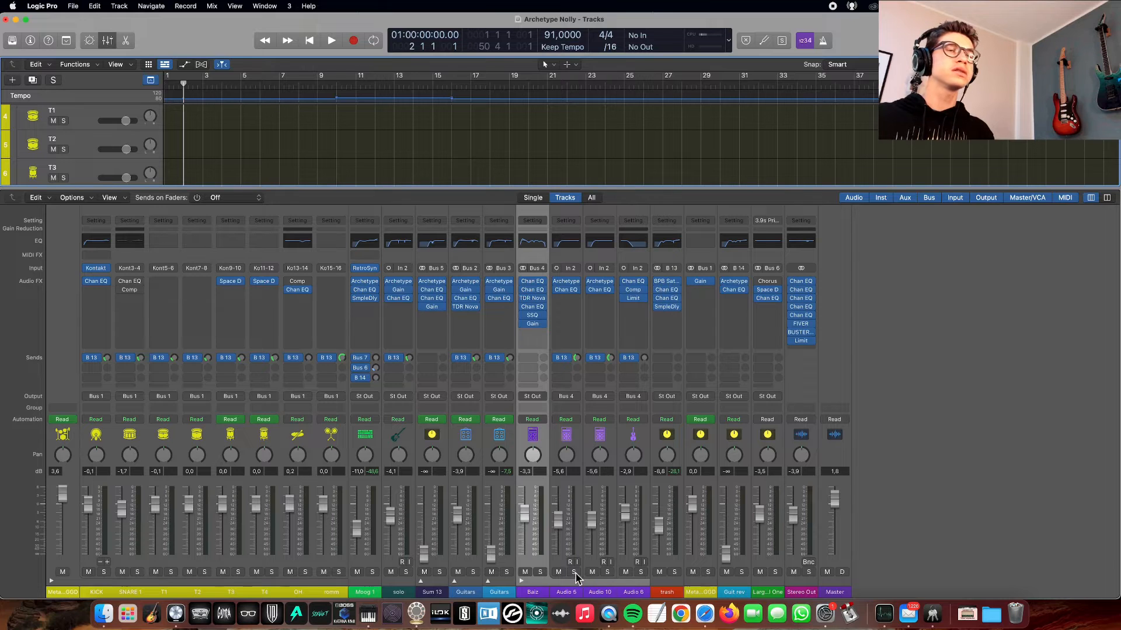
- Solo and play the Baiz track stack, and enlarge the track rows to view its audio regions with the mixer hidden
{"action": "left_click", "coordinate": [539, 573]}
{"action": "key", "text": "space"}
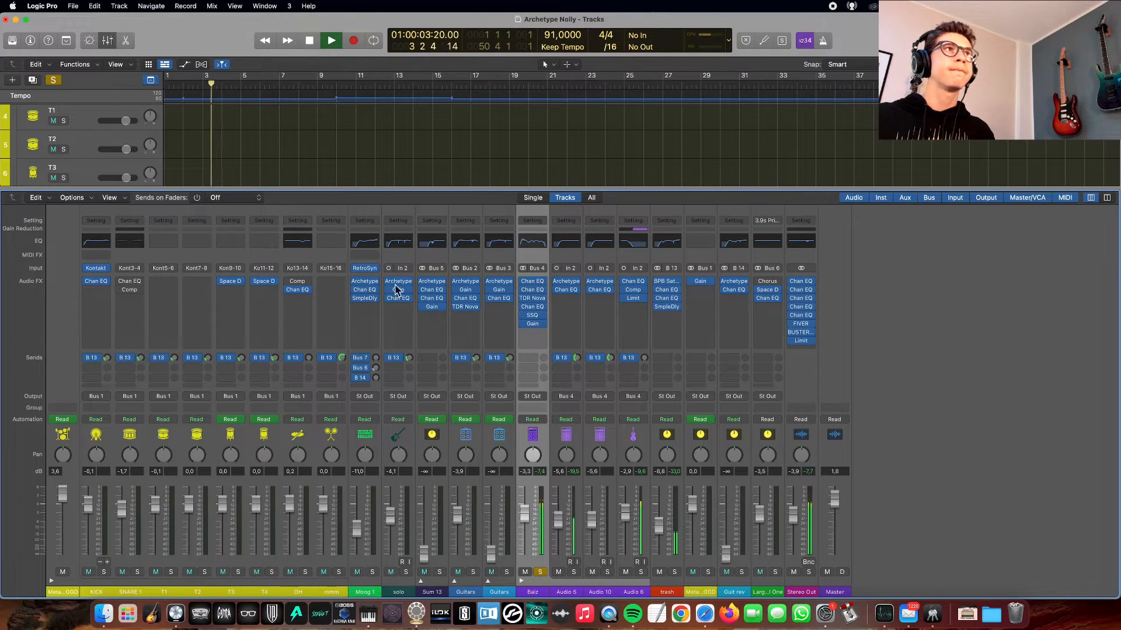
{"action": "key", "text": "x"}
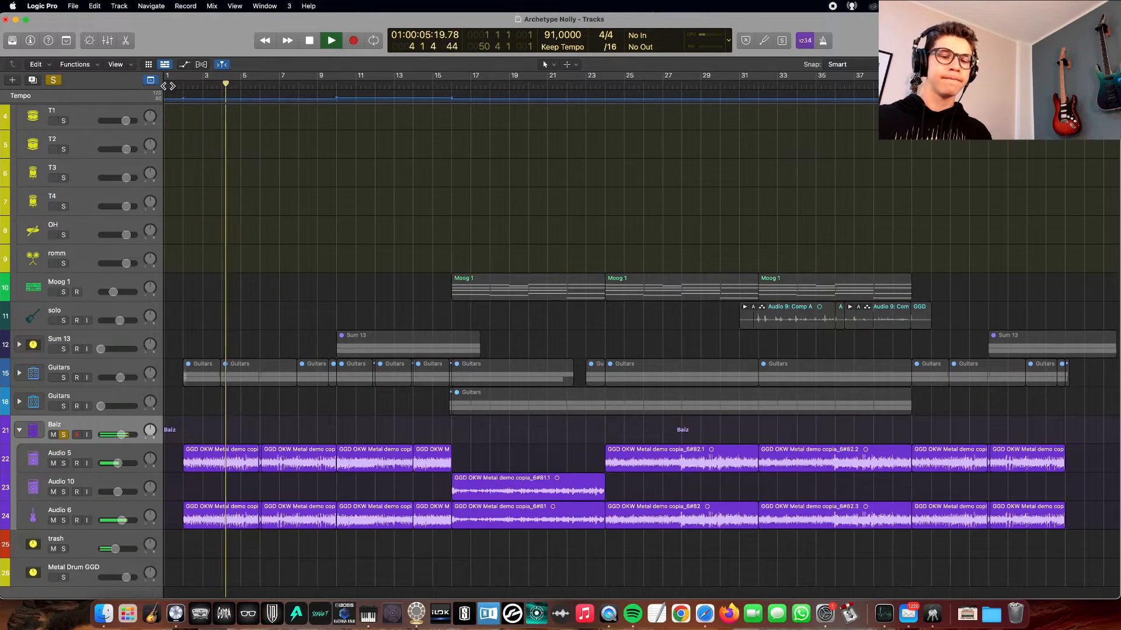
{"action": "key", "text": "super+Down"}
{"action": "key", "text": "super+Down"}
{"action": "key", "text": "super+Down"}
{"action": "key", "text": "super+Down"}
{"action": "scroll", "coordinate": [235, 150], "scroll_direction": "down", "scroll_amount": 5}
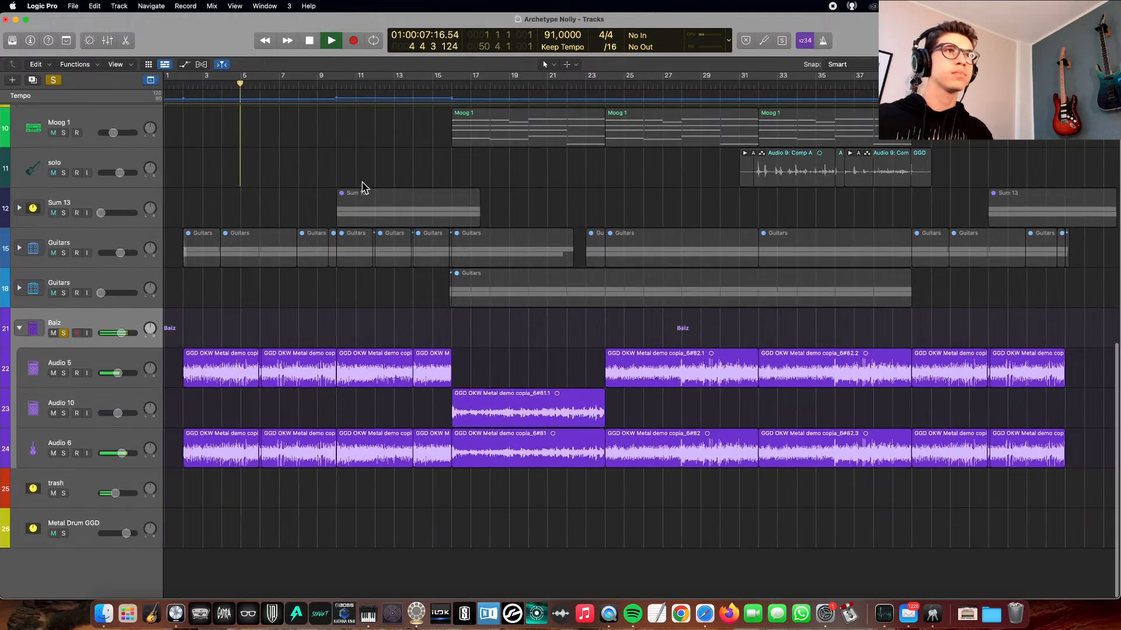
{"action": "key", "text": "x"}
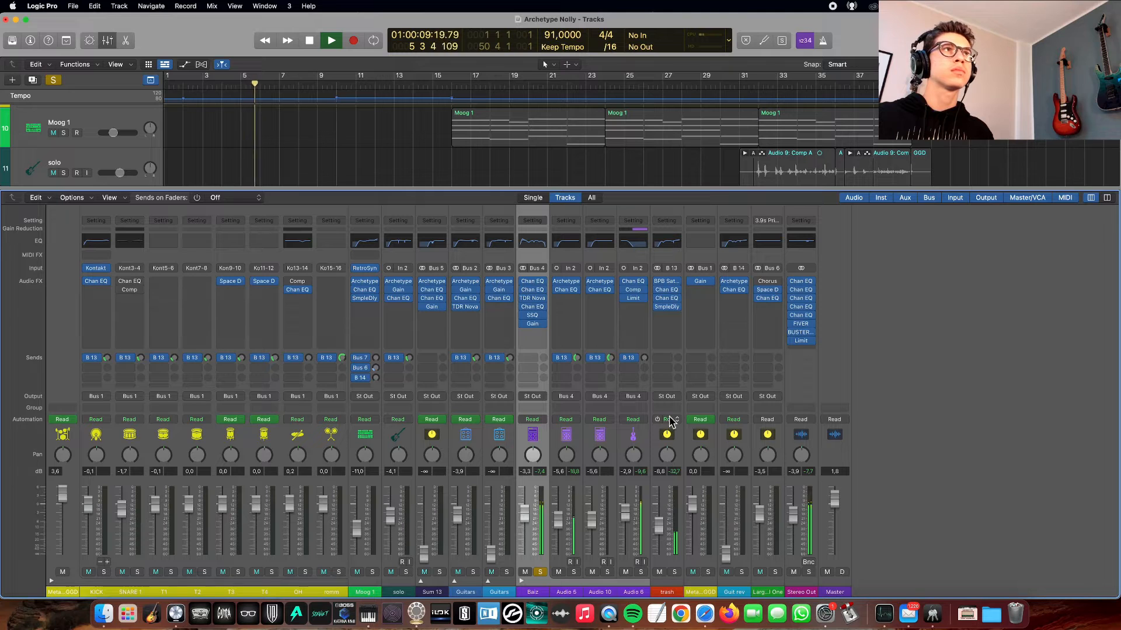
- Review the Bass 1 amp, cabinet and pedals on Audio 5, close the plug-in and play the soloed bass from bar 16
{"action": "left_click", "coordinate": [565, 281]}
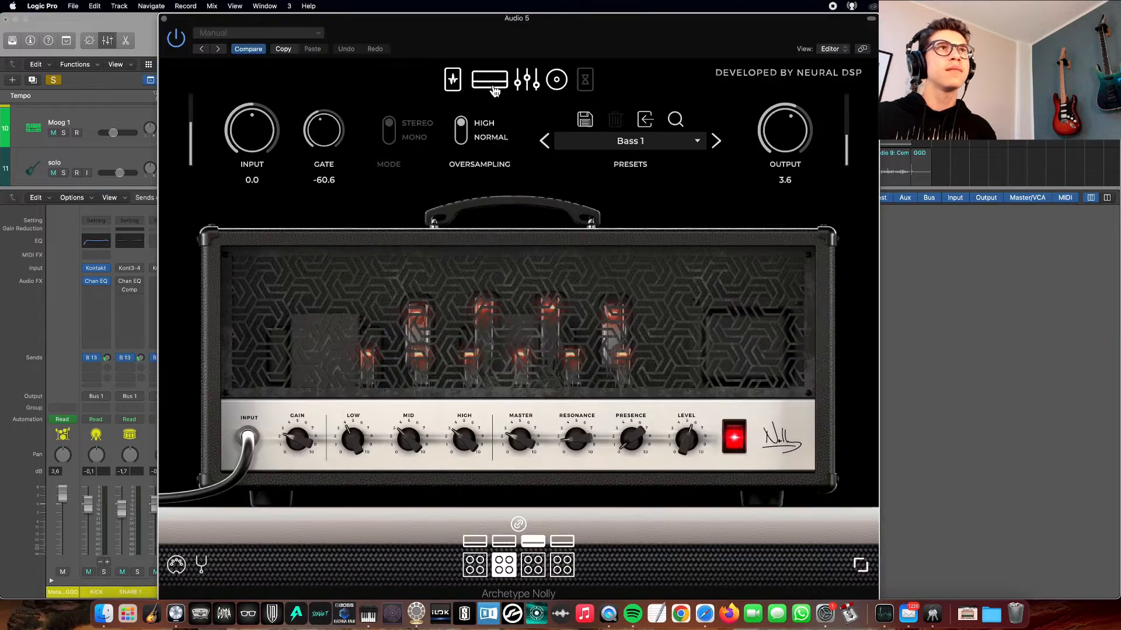
{"action": "left_click", "coordinate": [564, 97]}
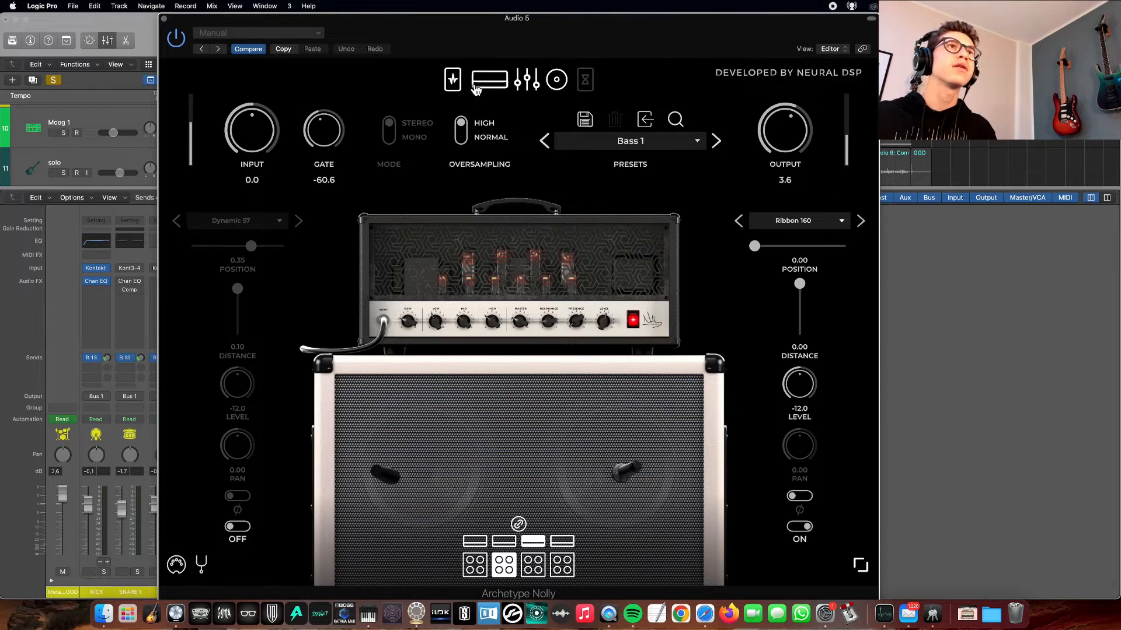
{"action": "left_click", "coordinate": [452, 80]}
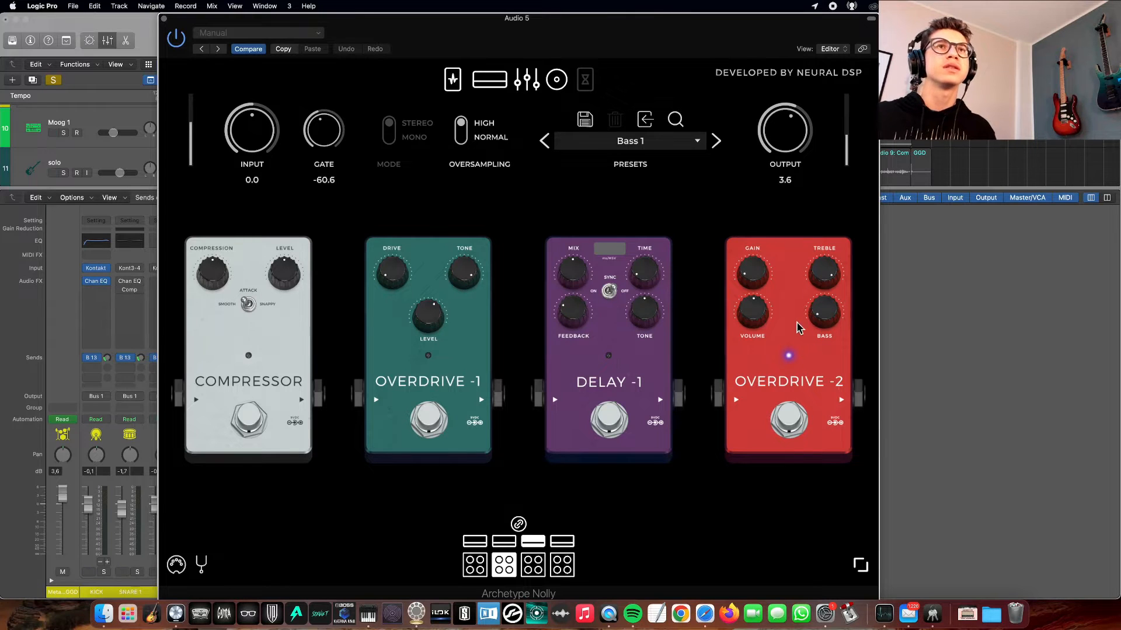
{"action": "left_click", "coordinate": [165, 20]}
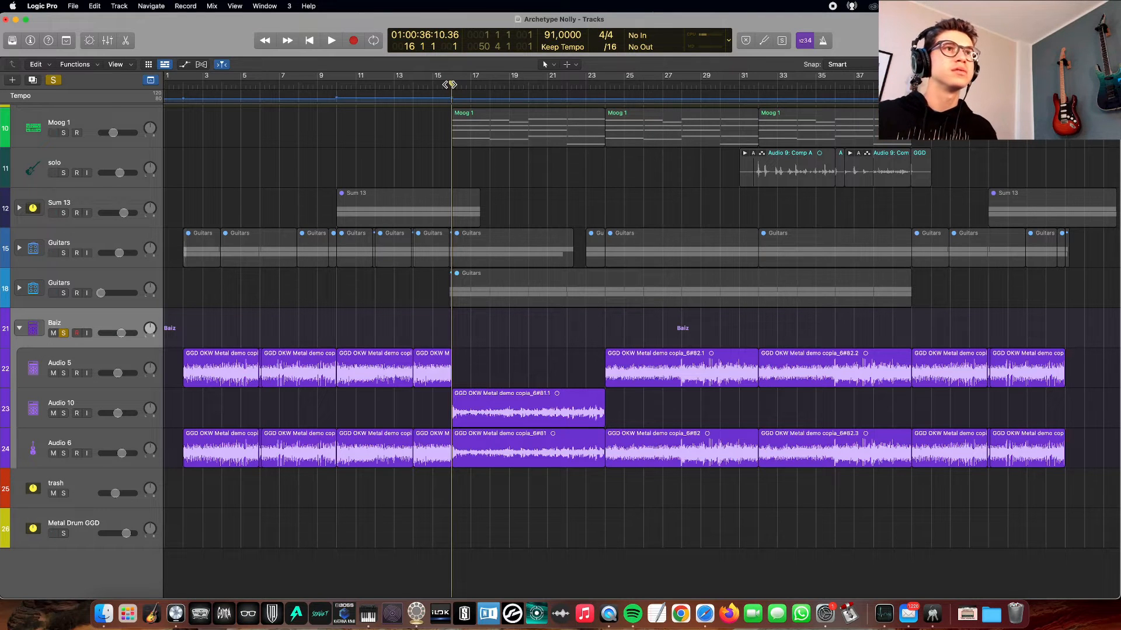
{"action": "key", "text": "space"}
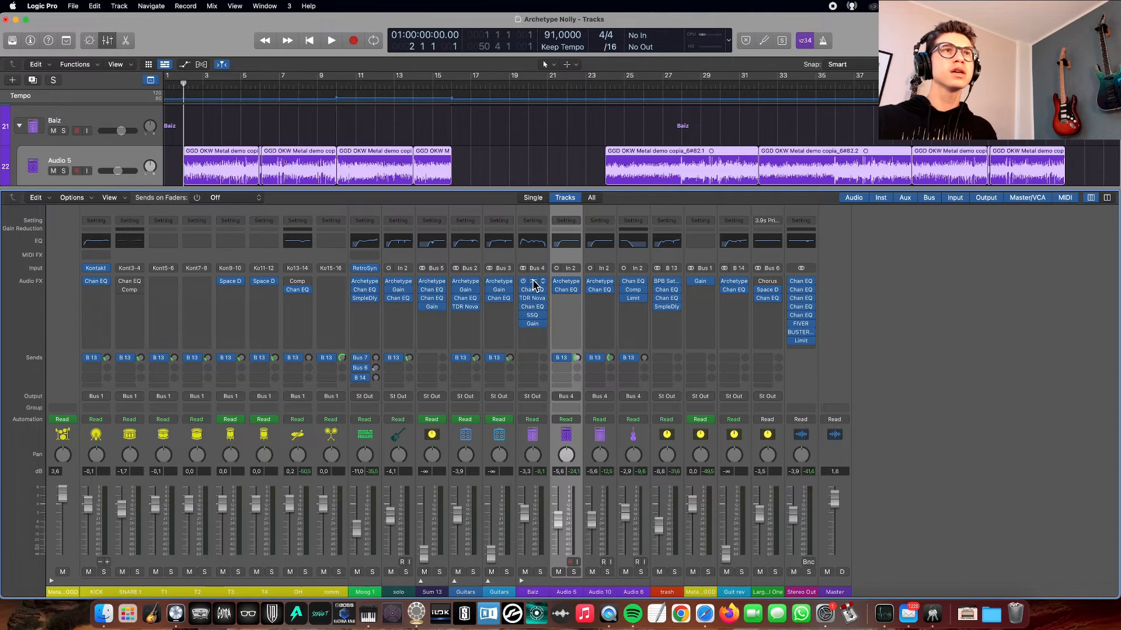
- Examine the Baiz channel's Low Cut 30Hz equalizer, close it and open the Channel EQ that follows TDR Nova
{"action": "left_click", "coordinate": [533, 288]}
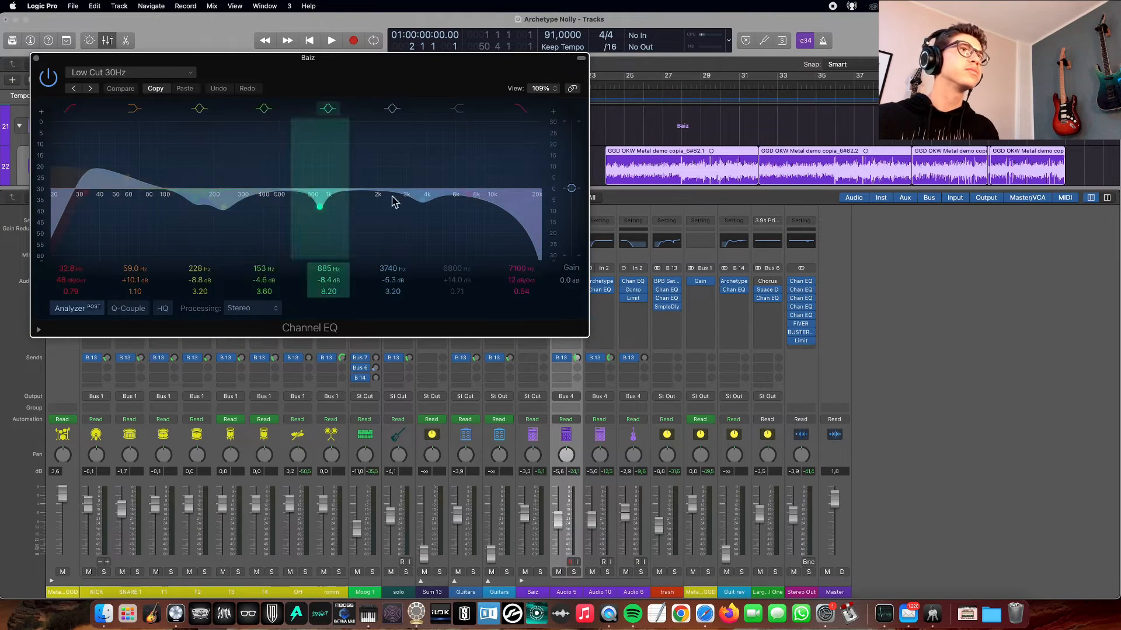
{"action": "left_click", "coordinate": [36, 58]}
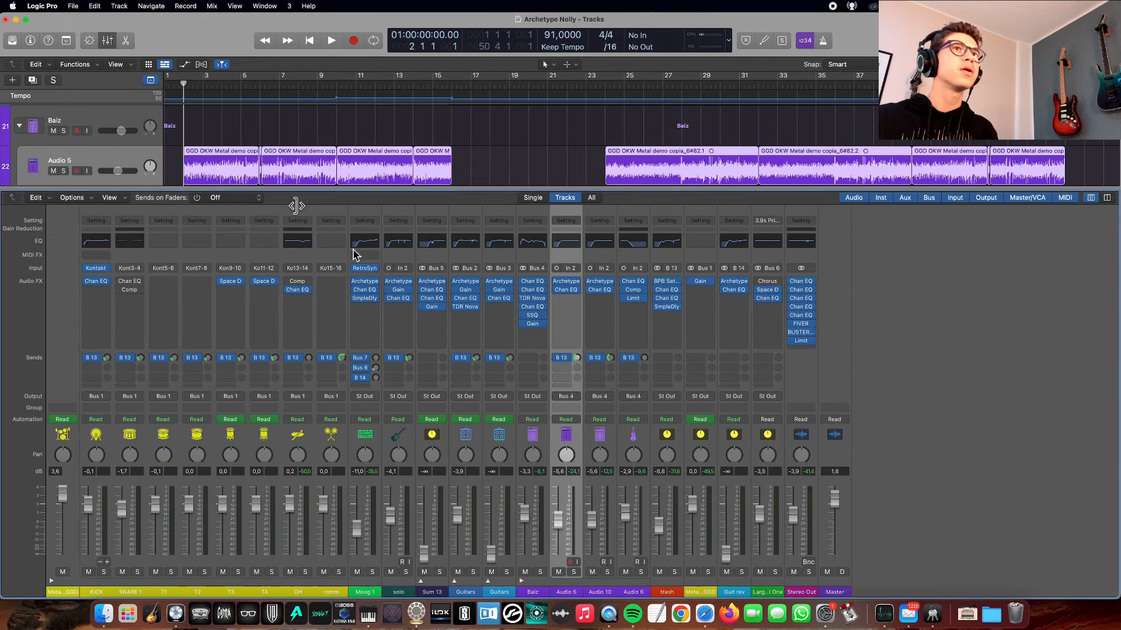
{"action": "left_click", "coordinate": [532, 306]}
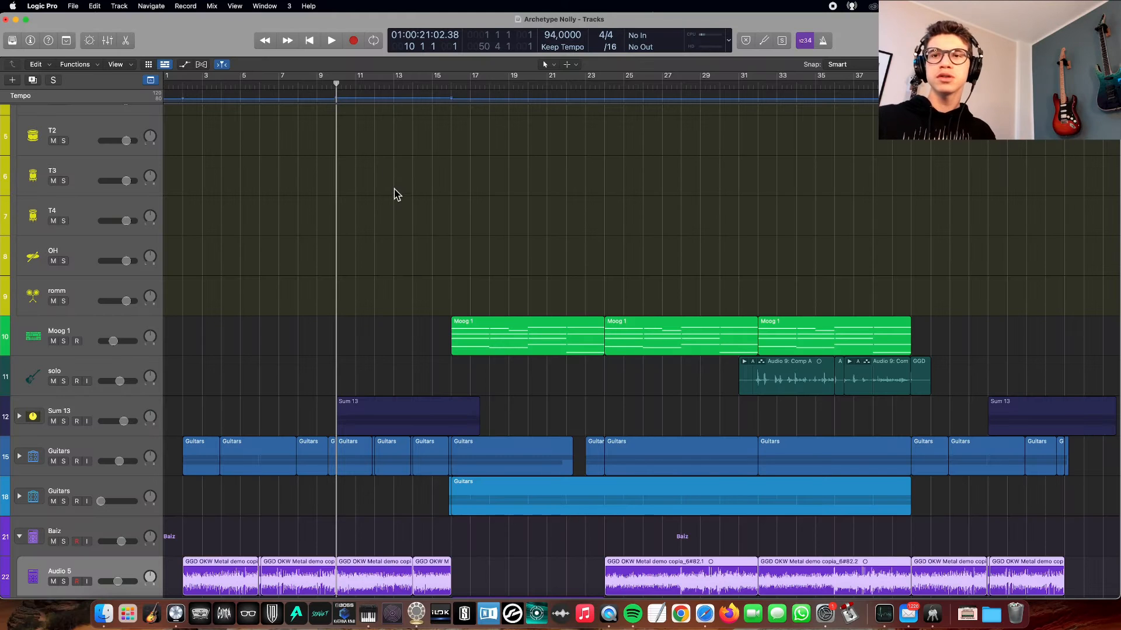
- Play the first Sum 13 region from bar 10 with its stack soloed, and expand the stack to show its Delay guitar tracks
{"action": "left_click_drag", "start_coordinate": [366, 340], "coordinate": [408, 415]}
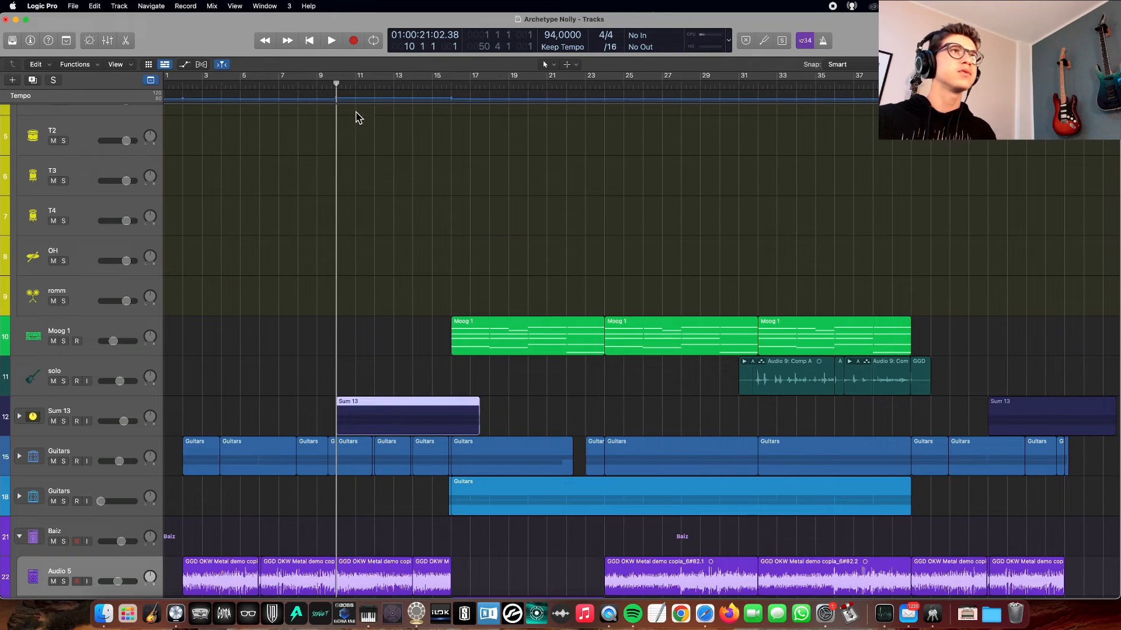
{"action": "key", "text": "space"}
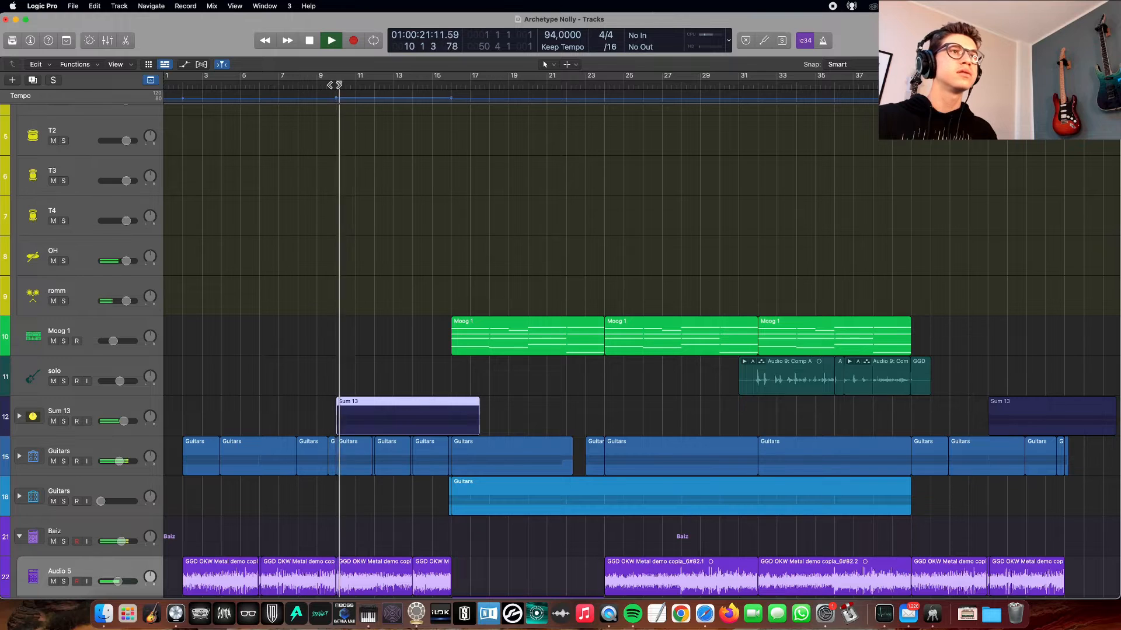
{"action": "left_click", "coordinate": [64, 421]}
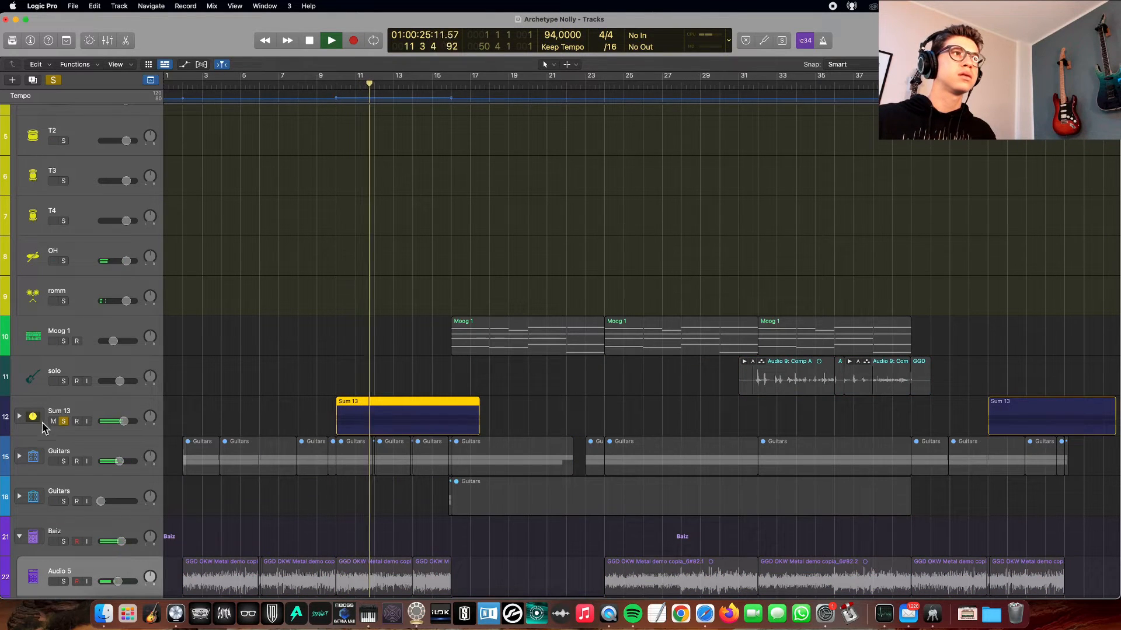
{"action": "left_click", "coordinate": [19, 417]}
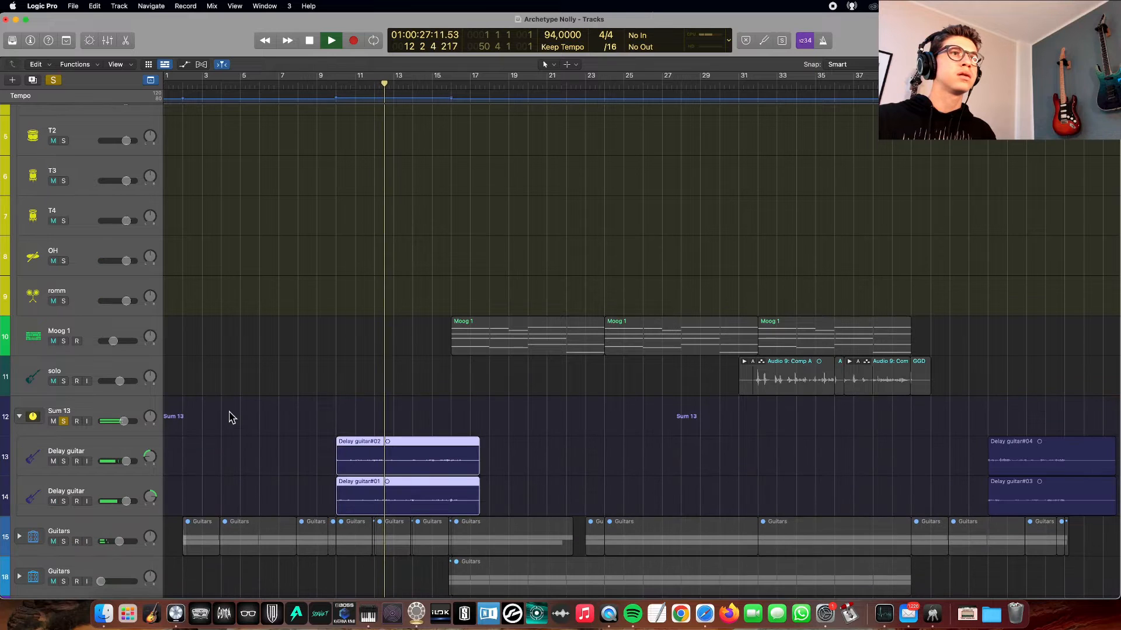
{"action": "scroll", "coordinate": [228, 418], "scroll_direction": "down", "scroll_amount": 3}
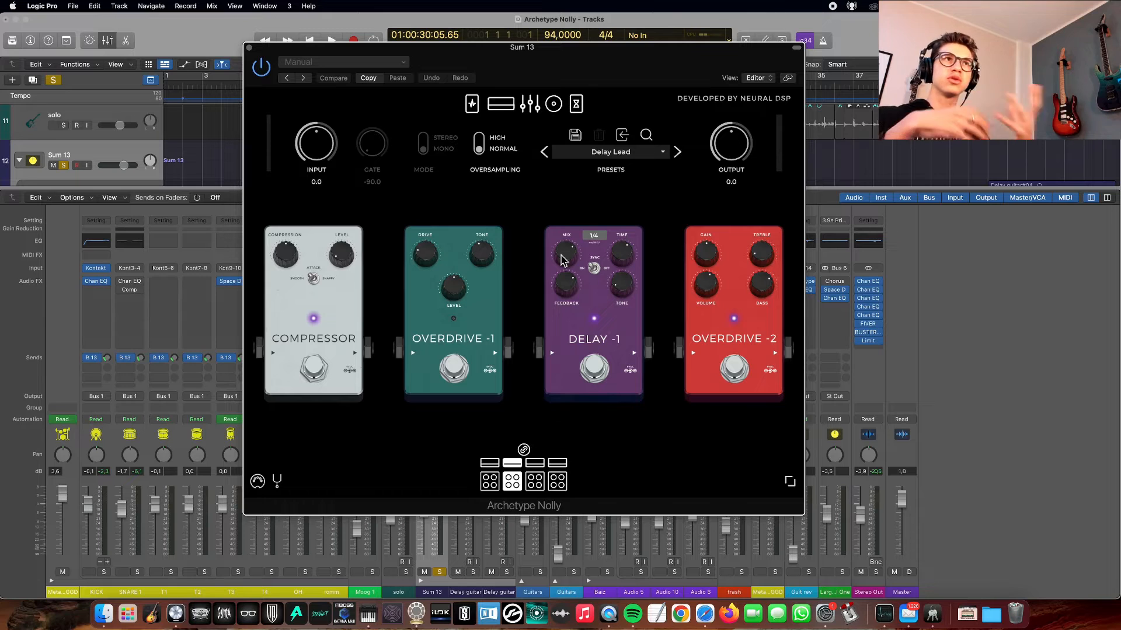
- Inspect the amp and cabinet of the Delay Lead preset on Sum 13
{"action": "left_click", "coordinate": [501, 104]}
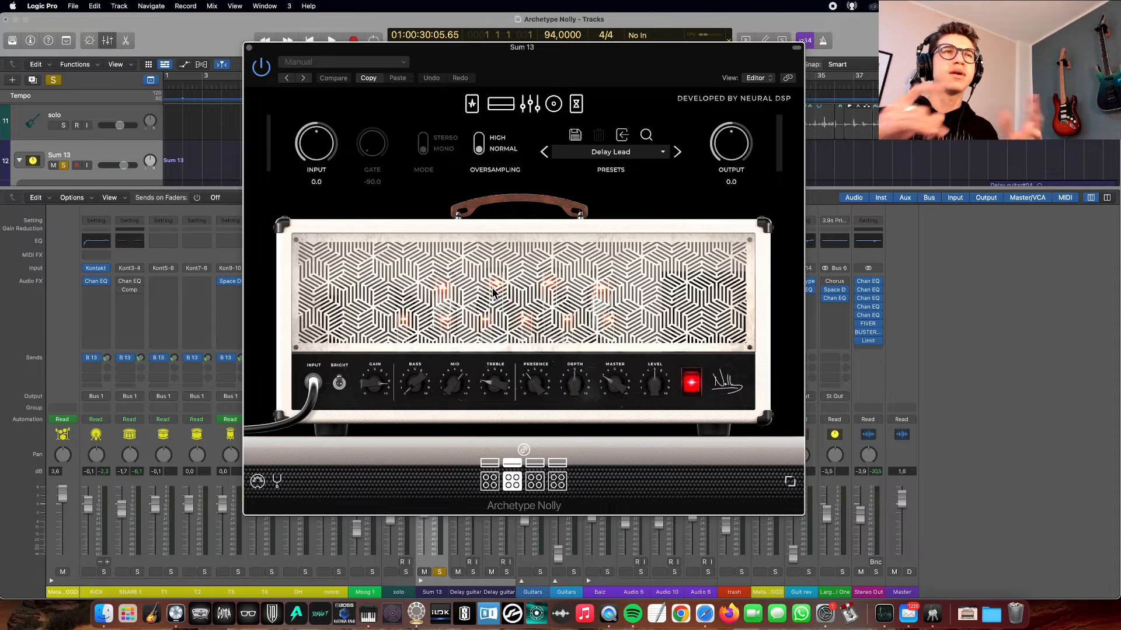
{"action": "left_click", "coordinate": [561, 107]}
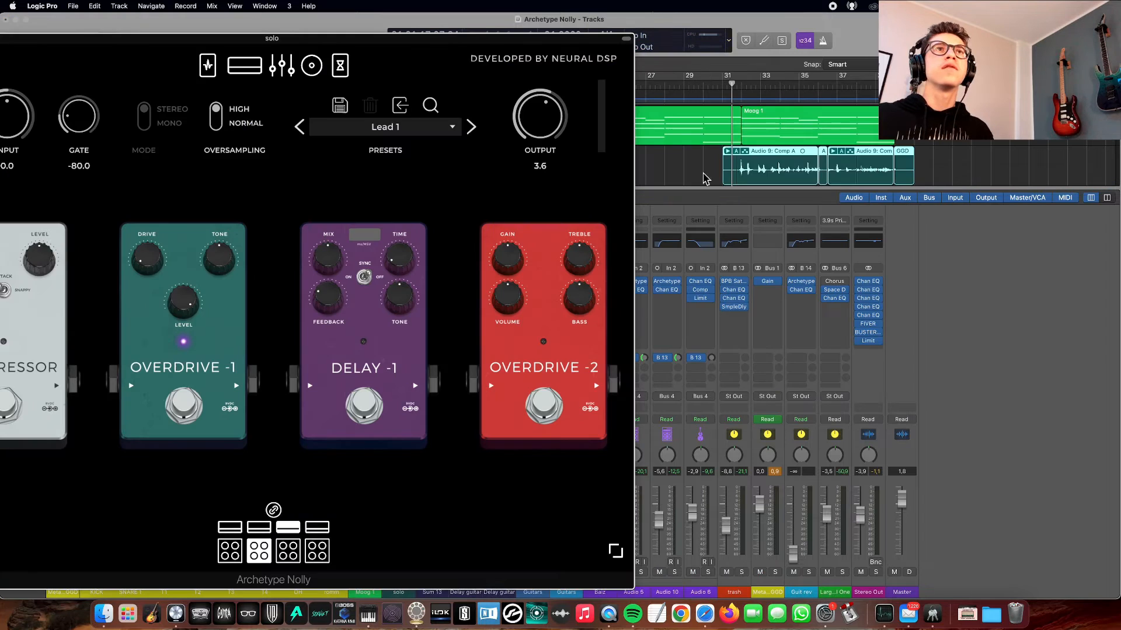
- Review the Lead 1 preset's amp, cabinet and delay and reverb effects on the solo track, and close the plug-in
{"action": "left_click_drag", "start_coordinate": [483, 44], "coordinate": [725, 24]}
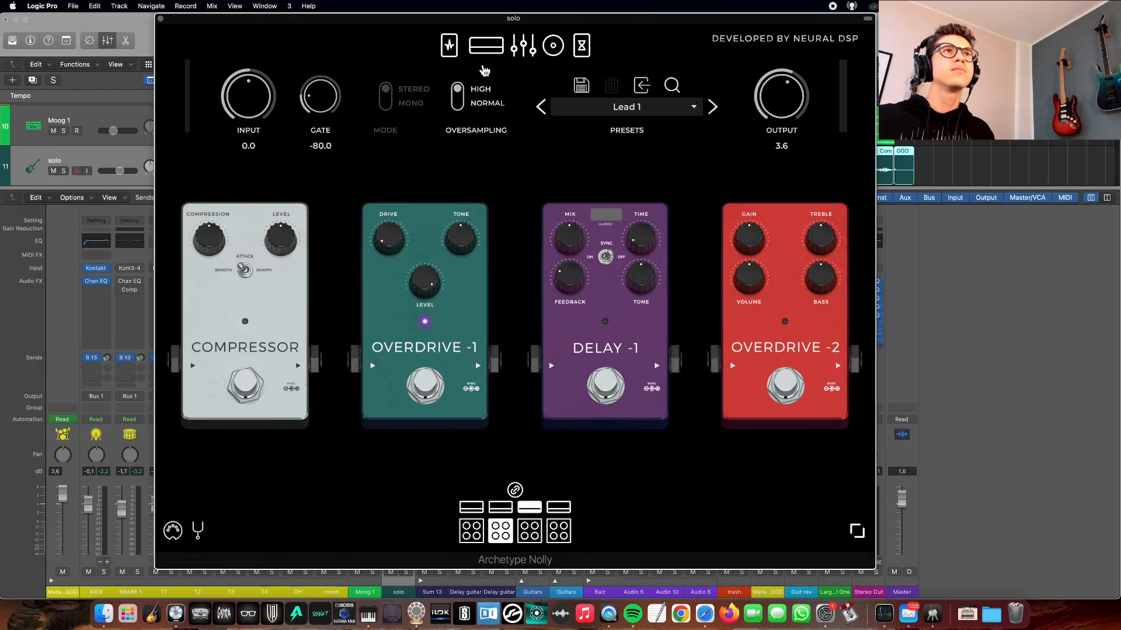
{"action": "left_click", "coordinate": [484, 65]}
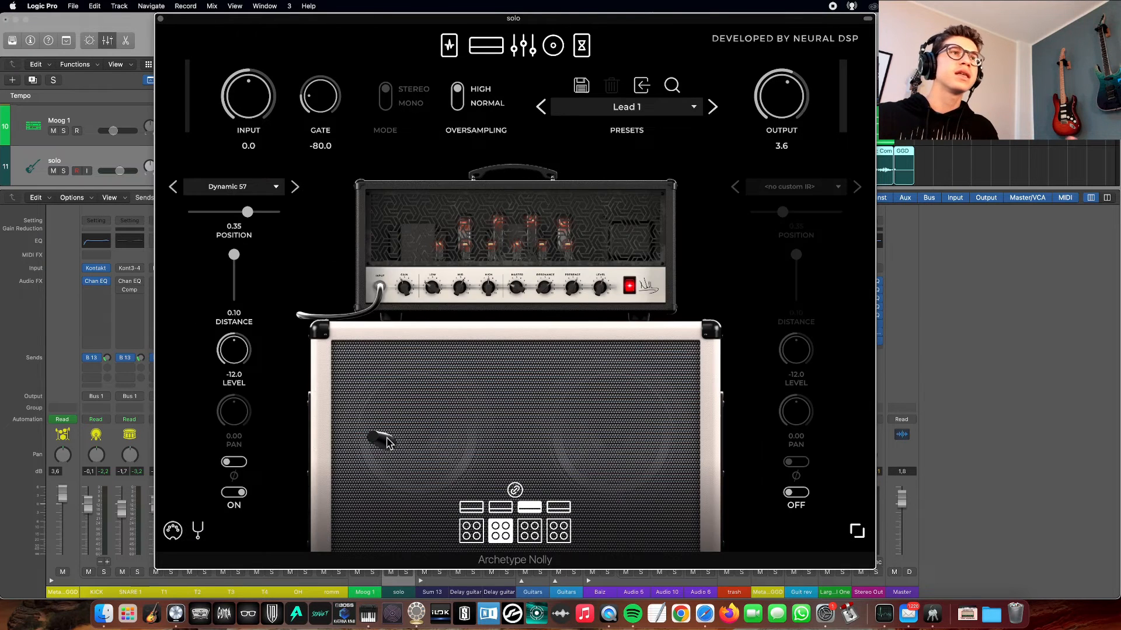
{"action": "left_click", "coordinate": [584, 50]}
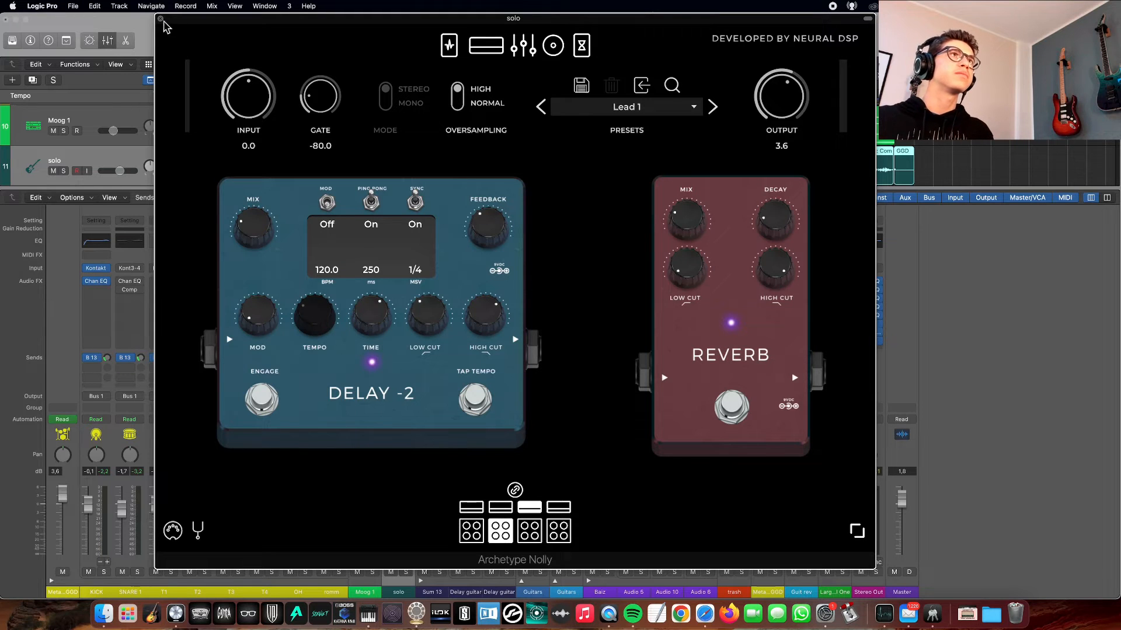
{"action": "left_click", "coordinate": [161, 19]}
- Inspect and close the solo track's Channel EQ, and play the guitar solo section with that track soloed
{"action": "left_click", "coordinate": [399, 241]}
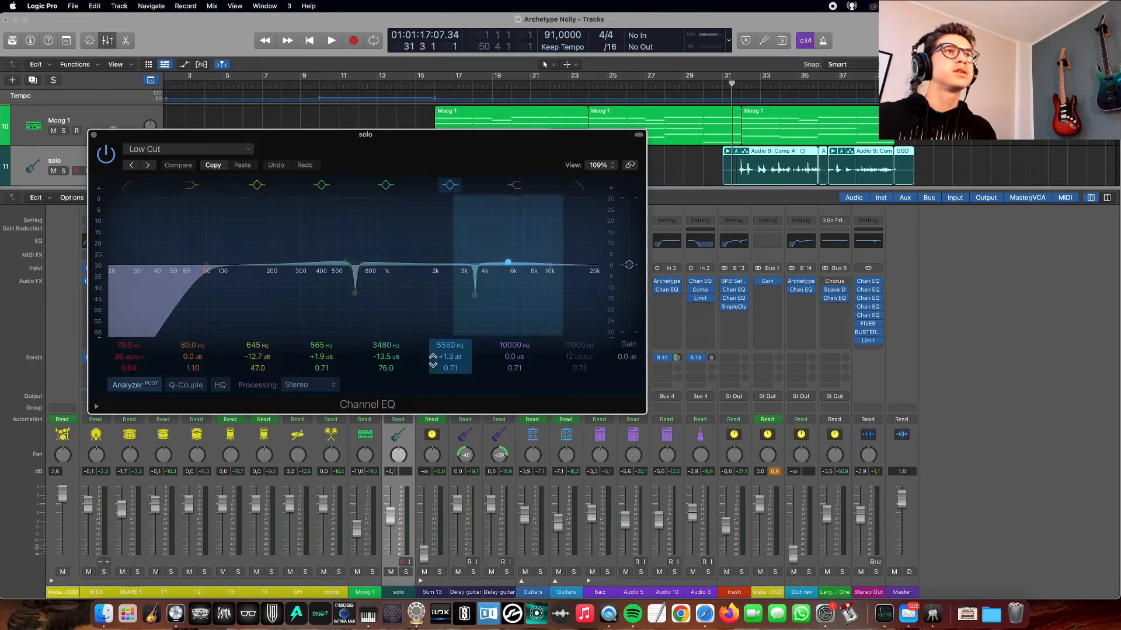
{"action": "left_click", "coordinate": [95, 138]}
{"action": "key", "text": "space"}
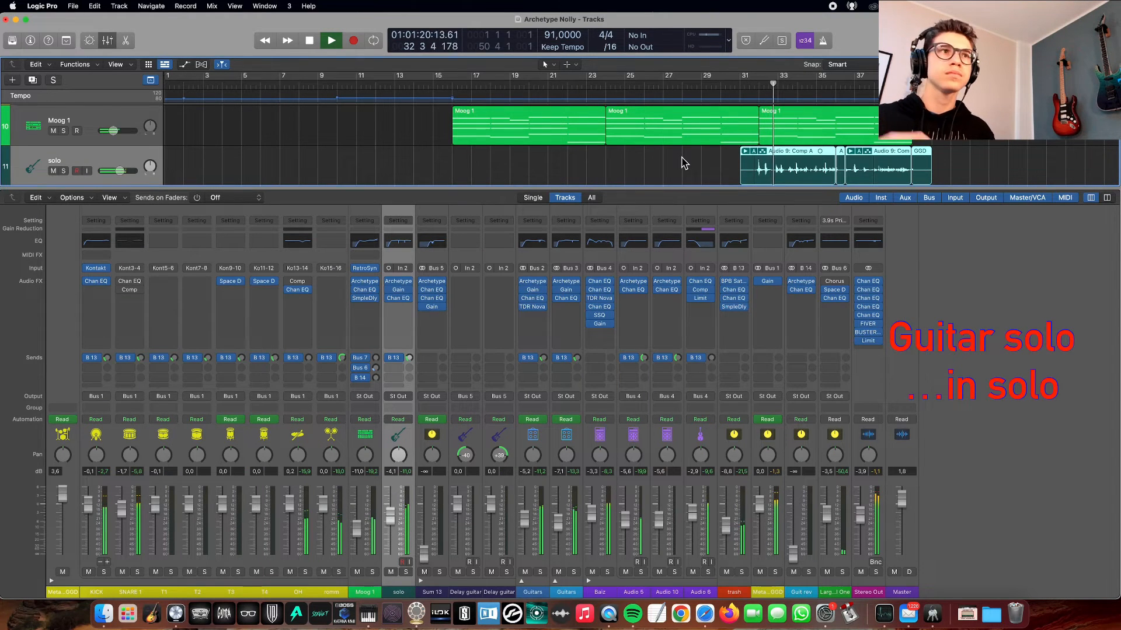
{"action": "left_click", "coordinate": [407, 573]}
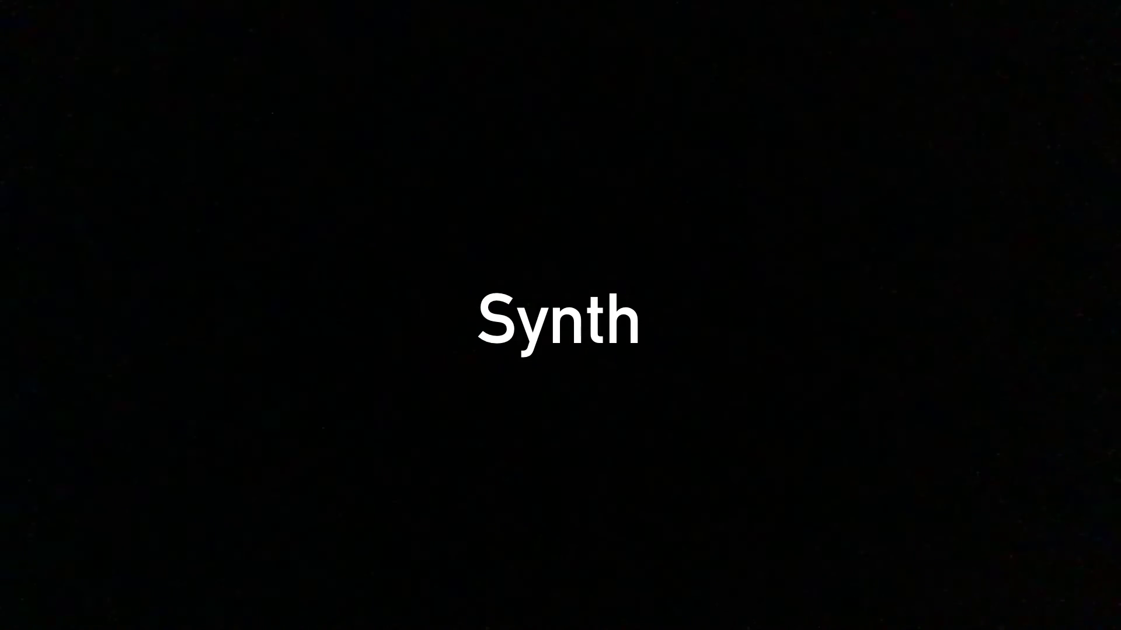
- Select the three Moog 1 regions and play them from bar 16 with the Moog 1 track soloed
{"action": "left_click_drag", "start_coordinate": [492, 168], "coordinate": [853, 253]}
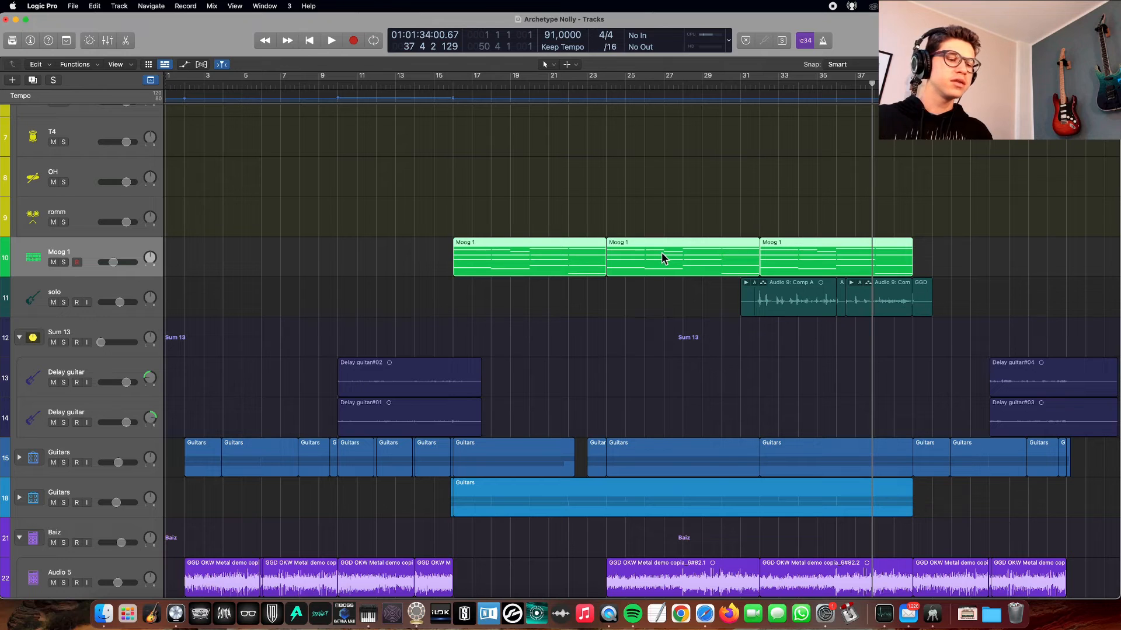
{"action": "key", "text": "x"}
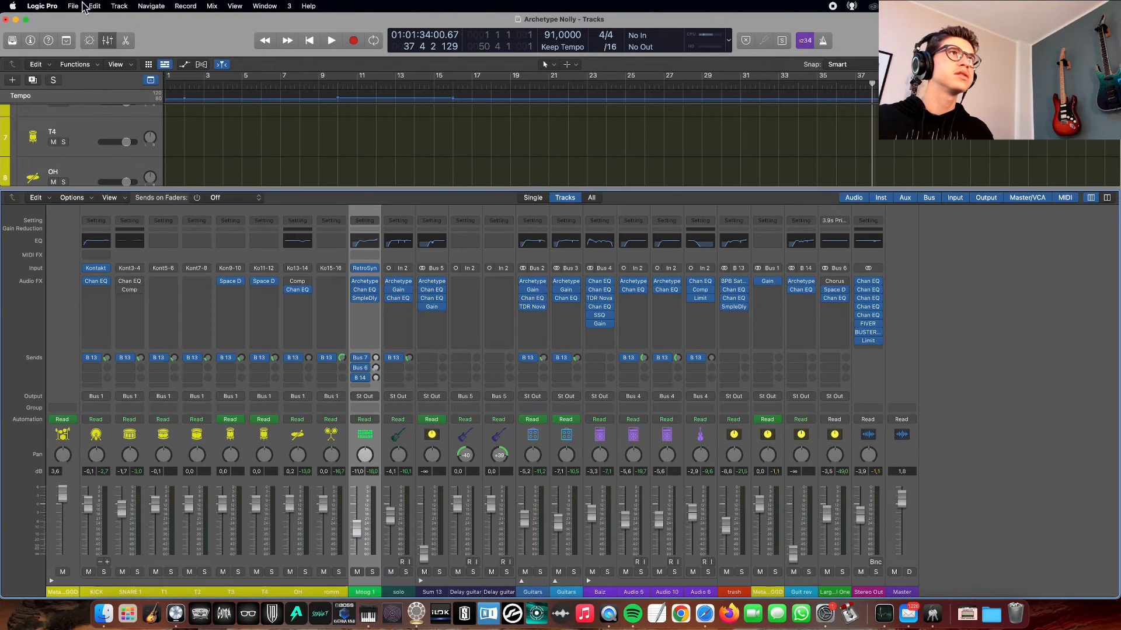
{"action": "left_click", "coordinate": [107, 40]}
{"action": "left_click", "coordinate": [454, 84]}
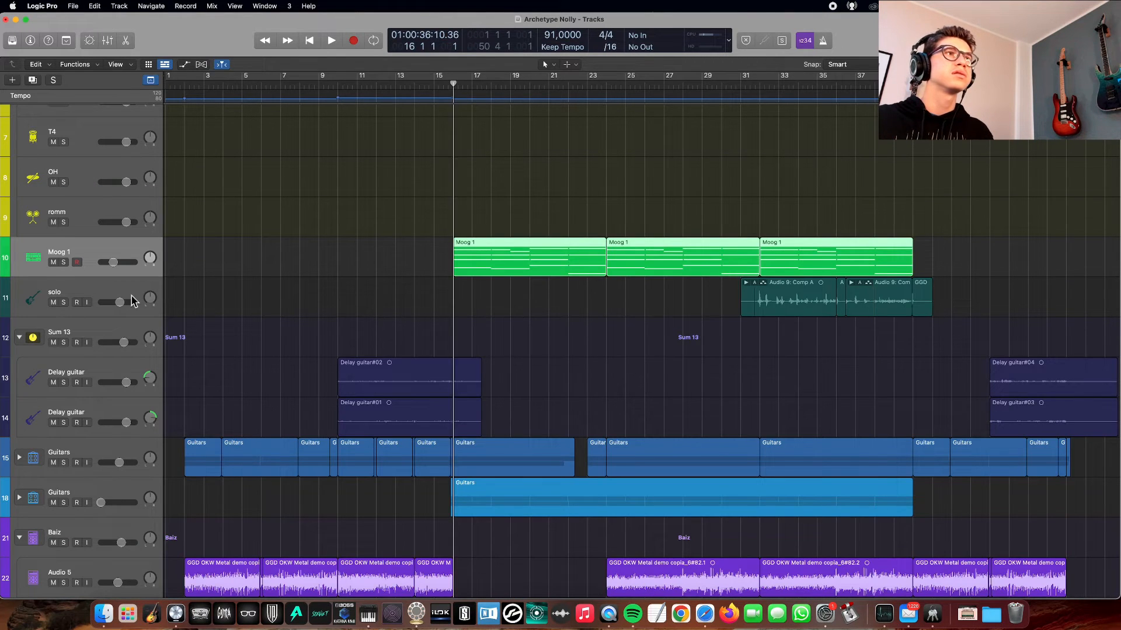
{"action": "left_click", "coordinate": [64, 262]}
{"action": "key", "text": "space"}
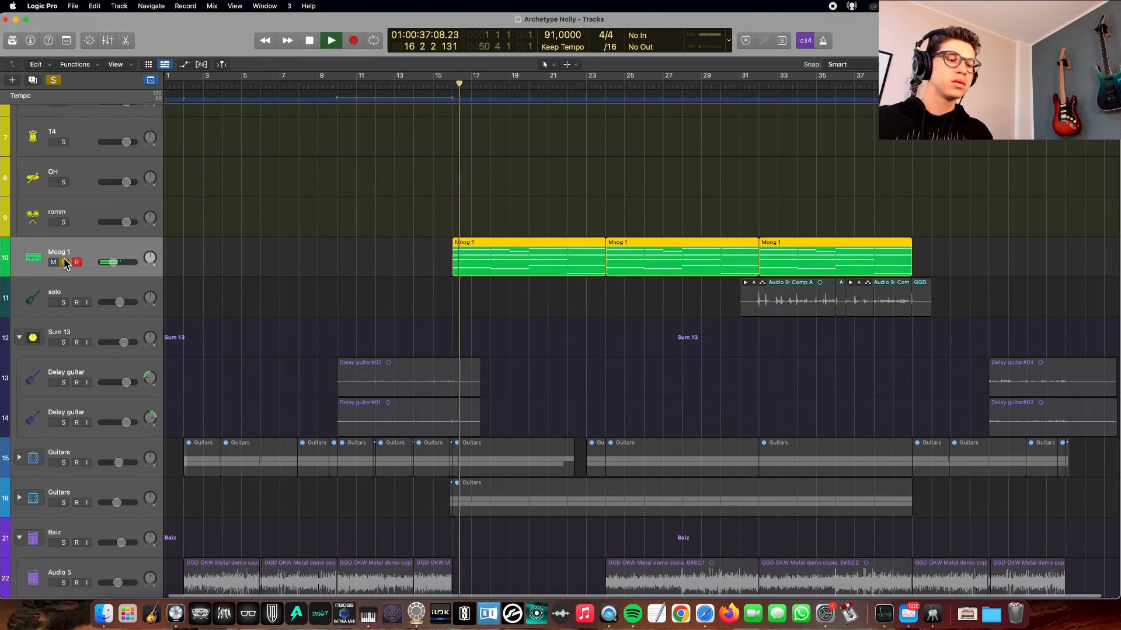
- Show the mixer and inspect the Retro Synth oscillator, filter and envelope settings on the Moog 1 track
{"action": "key", "text": "x"}
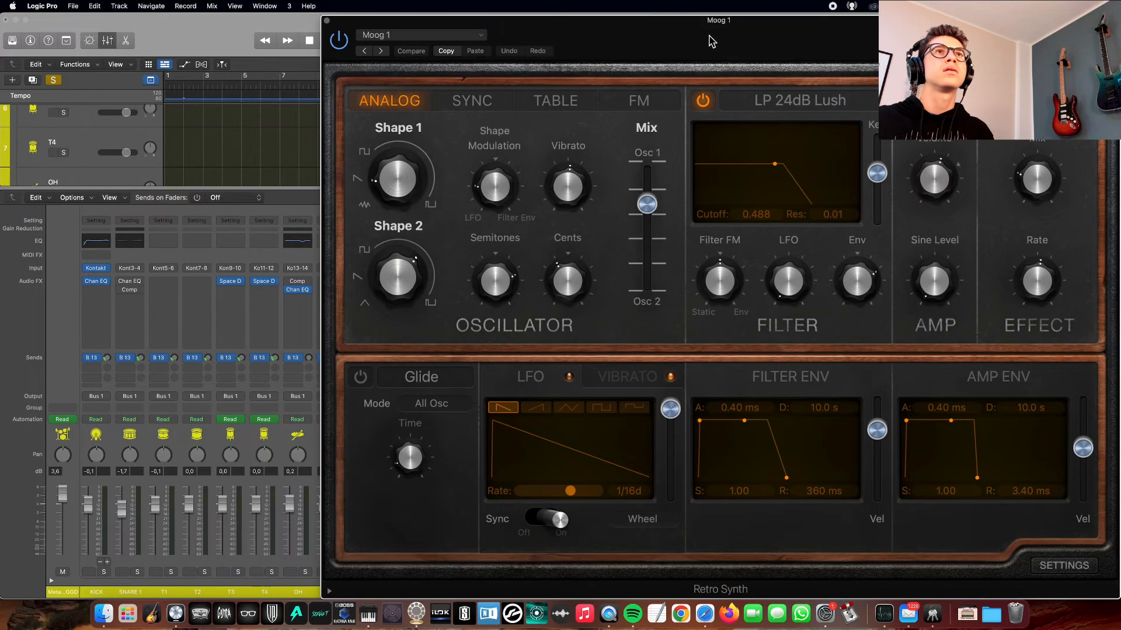
{"action": "left_click_drag", "start_coordinate": [711, 41], "coordinate": [548, 6]}
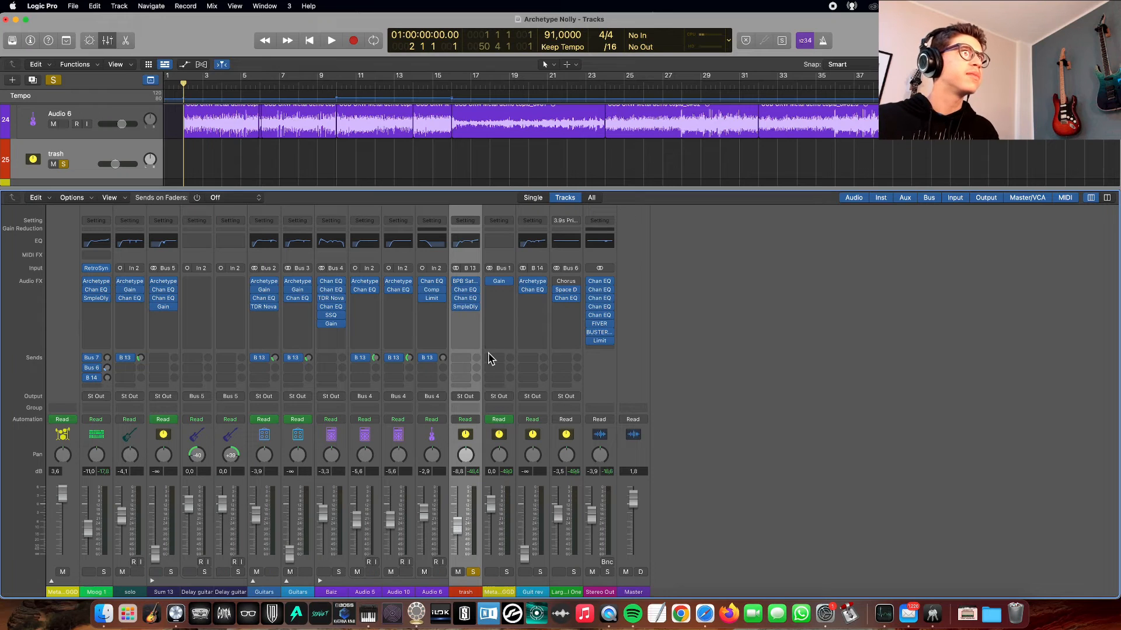
- Play the soloed trash bus from bar 2, and inspect and close its Sample Delay
{"action": "key", "text": "space"}
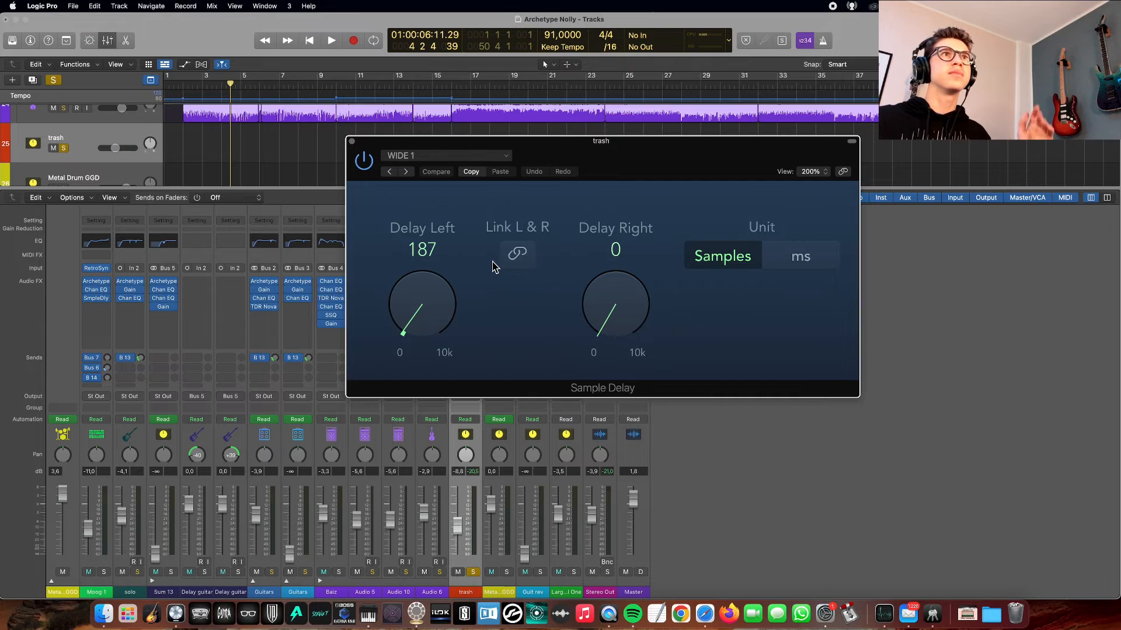
{"action": "left_click_drag", "start_coordinate": [352, 145], "coordinate": [543, 147]}
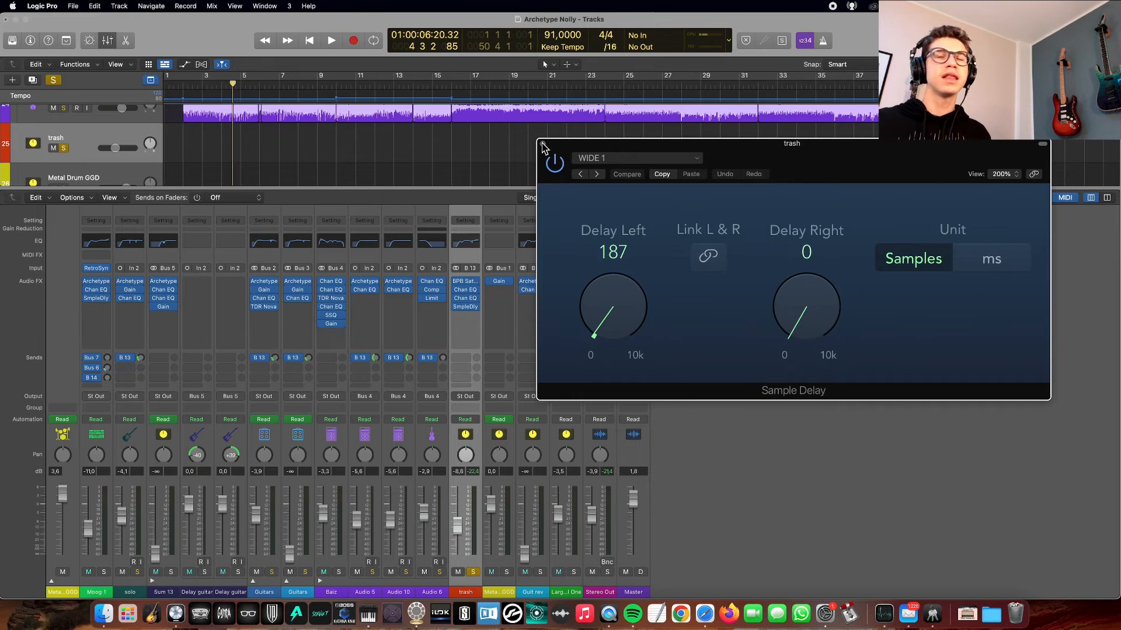
{"action": "left_click", "coordinate": [542, 144]}
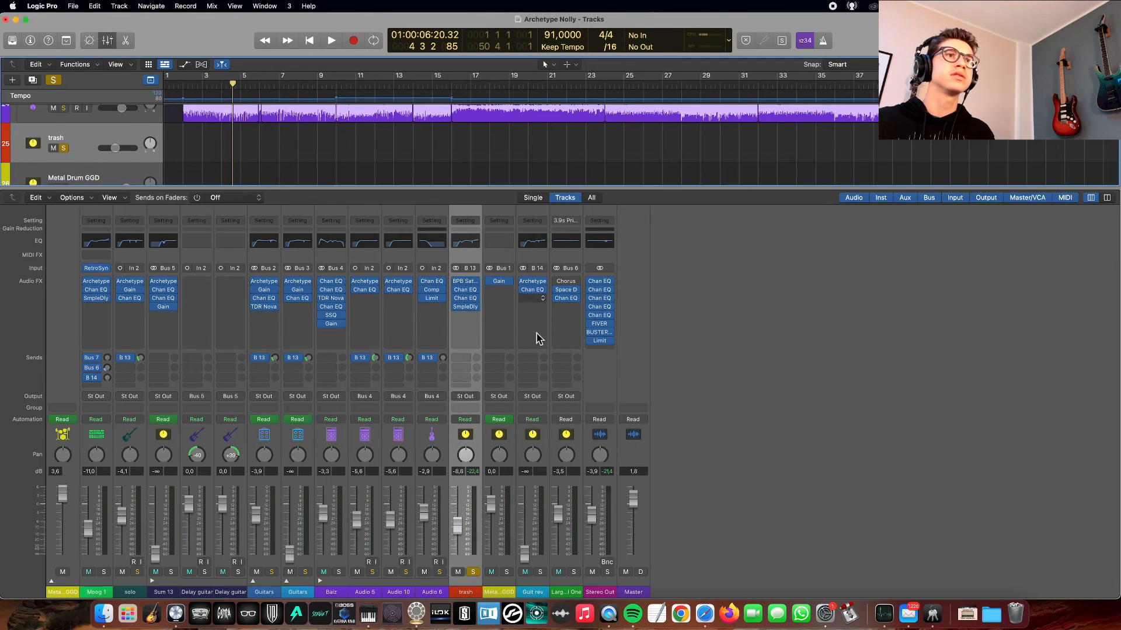
- Inspect the first Channel EQ on the Stereo Out channel and close it
{"action": "scroll", "coordinate": [268, 127], "scroll_direction": "down", "scroll_amount": 10}
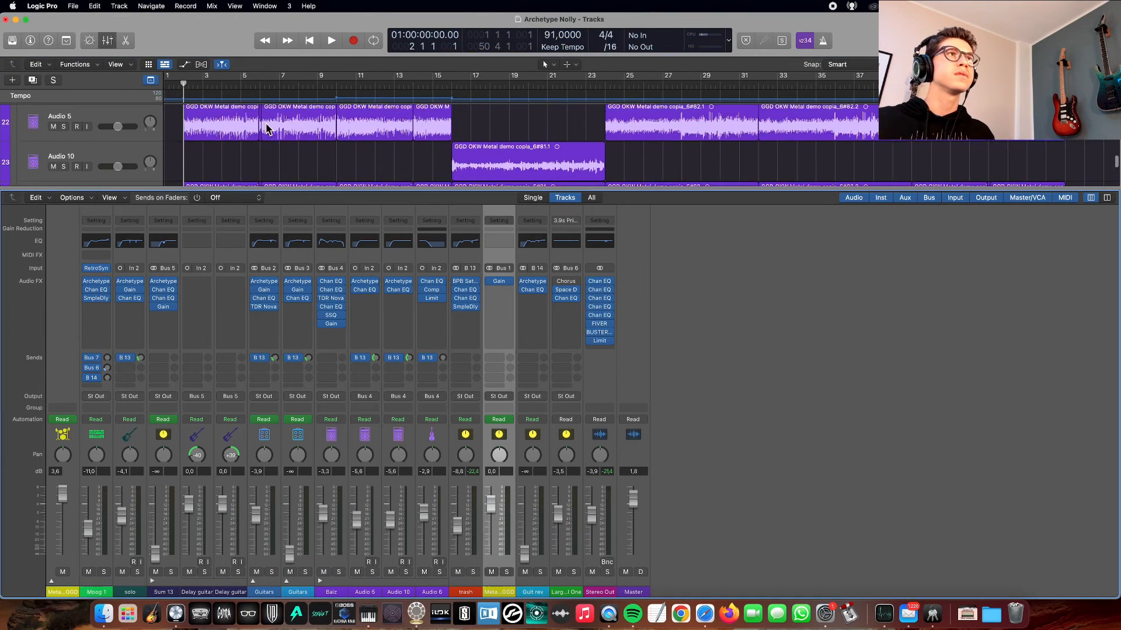
{"action": "left_click", "coordinate": [599, 281]}
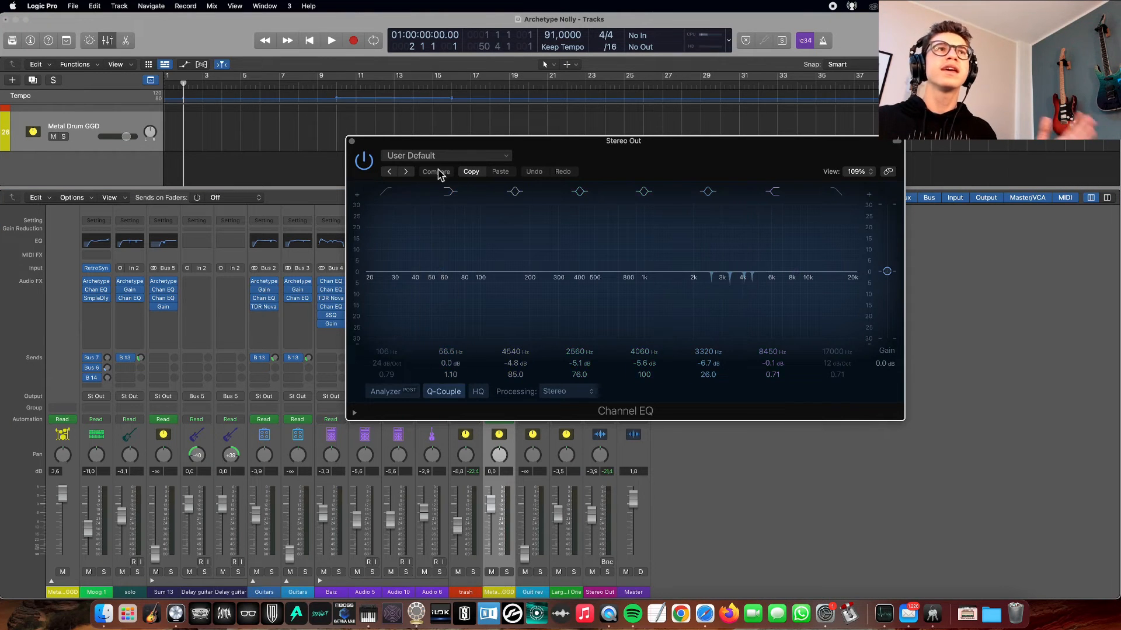
{"action": "left_click", "coordinate": [352, 142]}
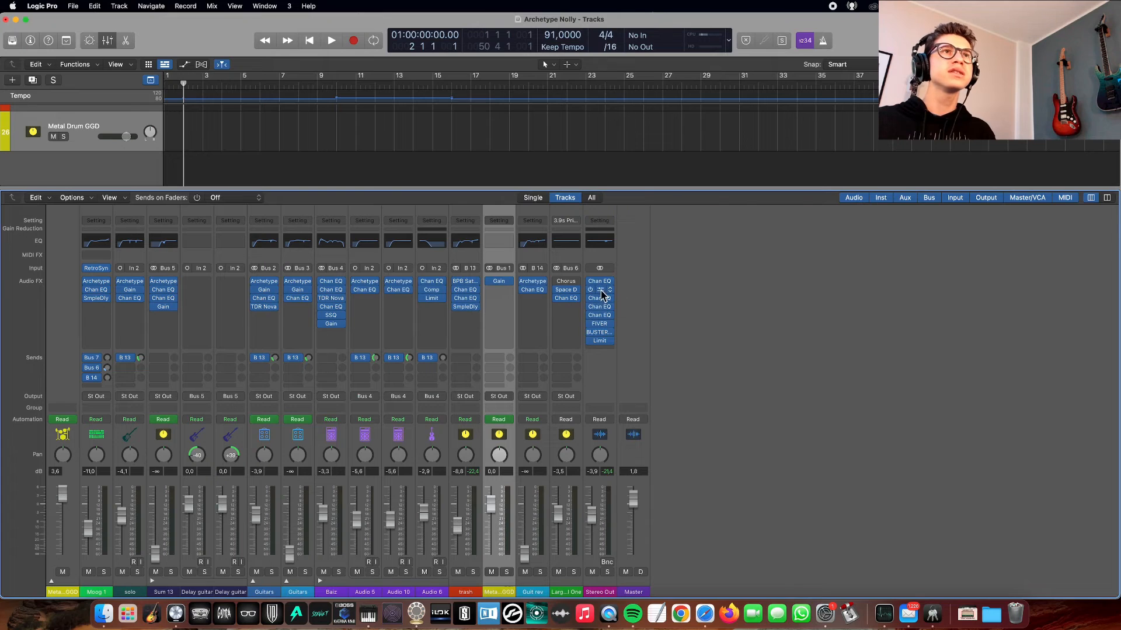
- Review the FIVER, BUSTERse compressor and Limiter plug-ins on the Stereo Out channel, and close the Limiter
{"action": "left_click", "coordinate": [600, 324]}
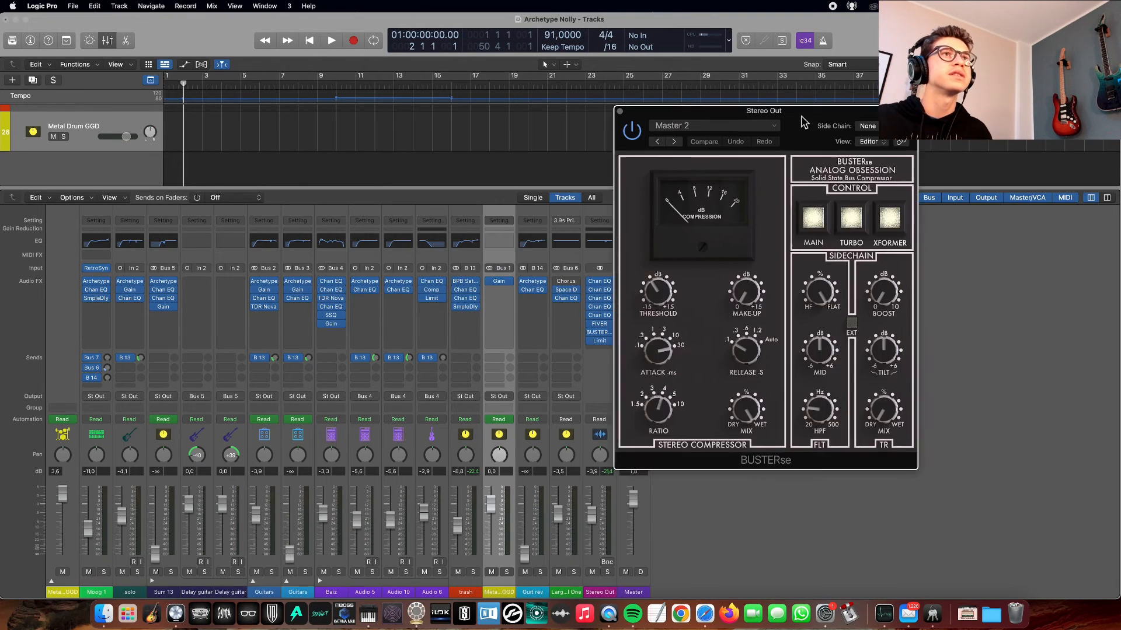
{"action": "left_click_drag", "start_coordinate": [803, 121], "coordinate": [855, 127]}
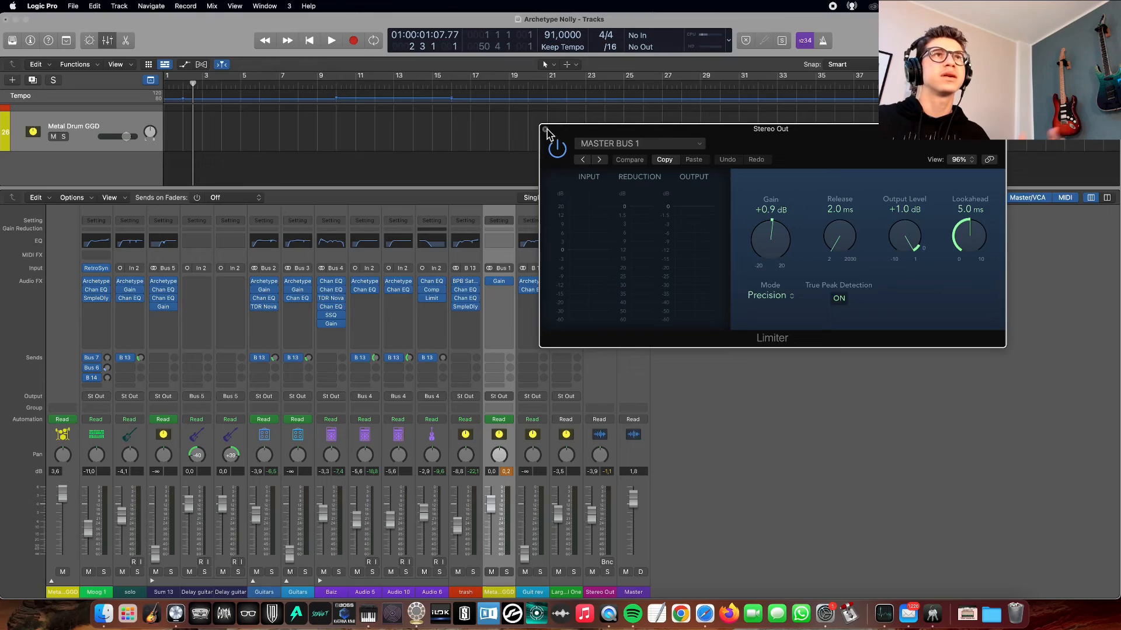
{"action": "left_click", "coordinate": [547, 129]}
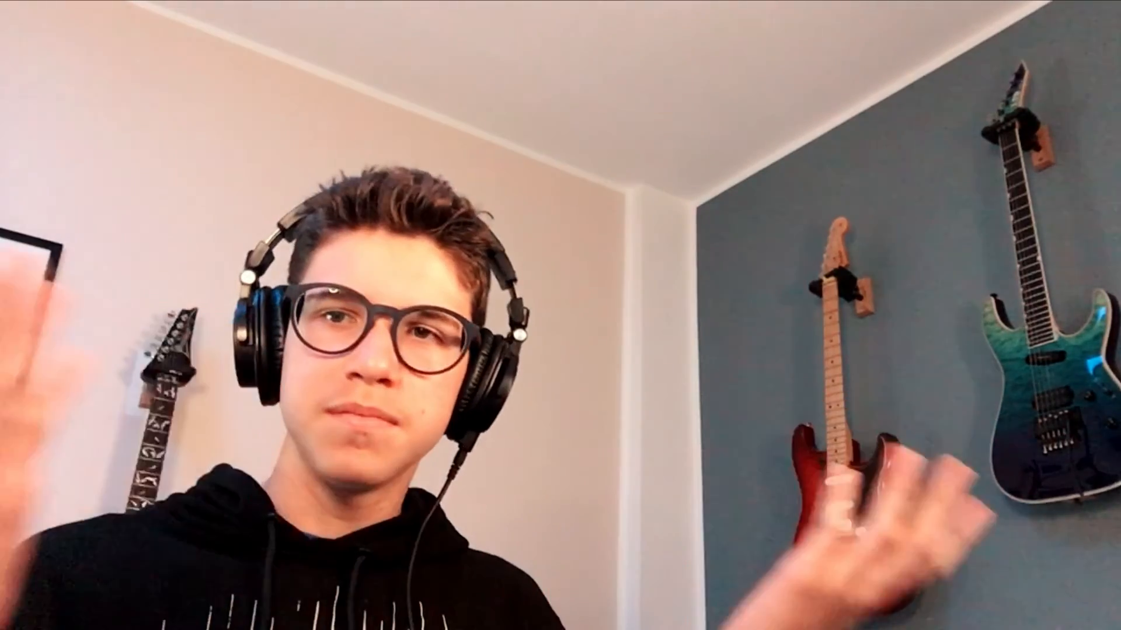